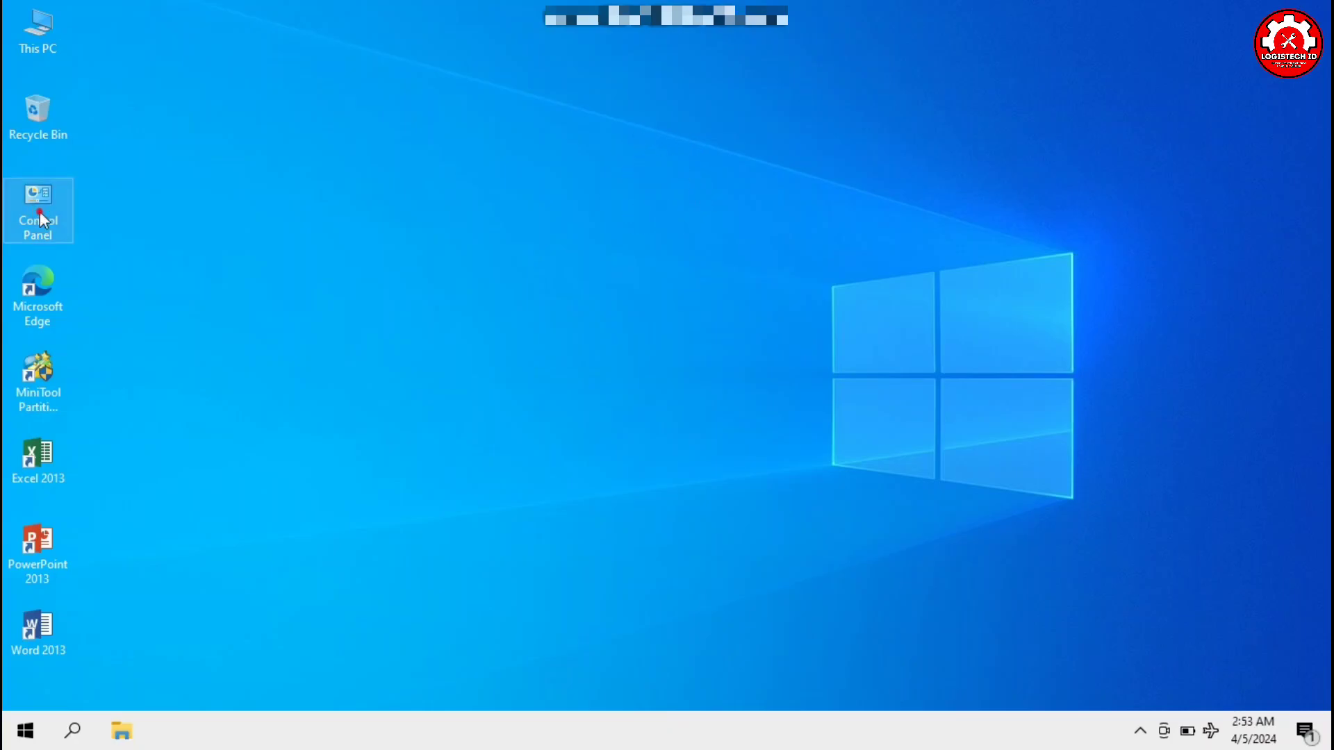
Try to uninstall Microsoft Office Professional Plus 2013 - en-us through the Control Panel's installed programs list
double_click(38, 209)
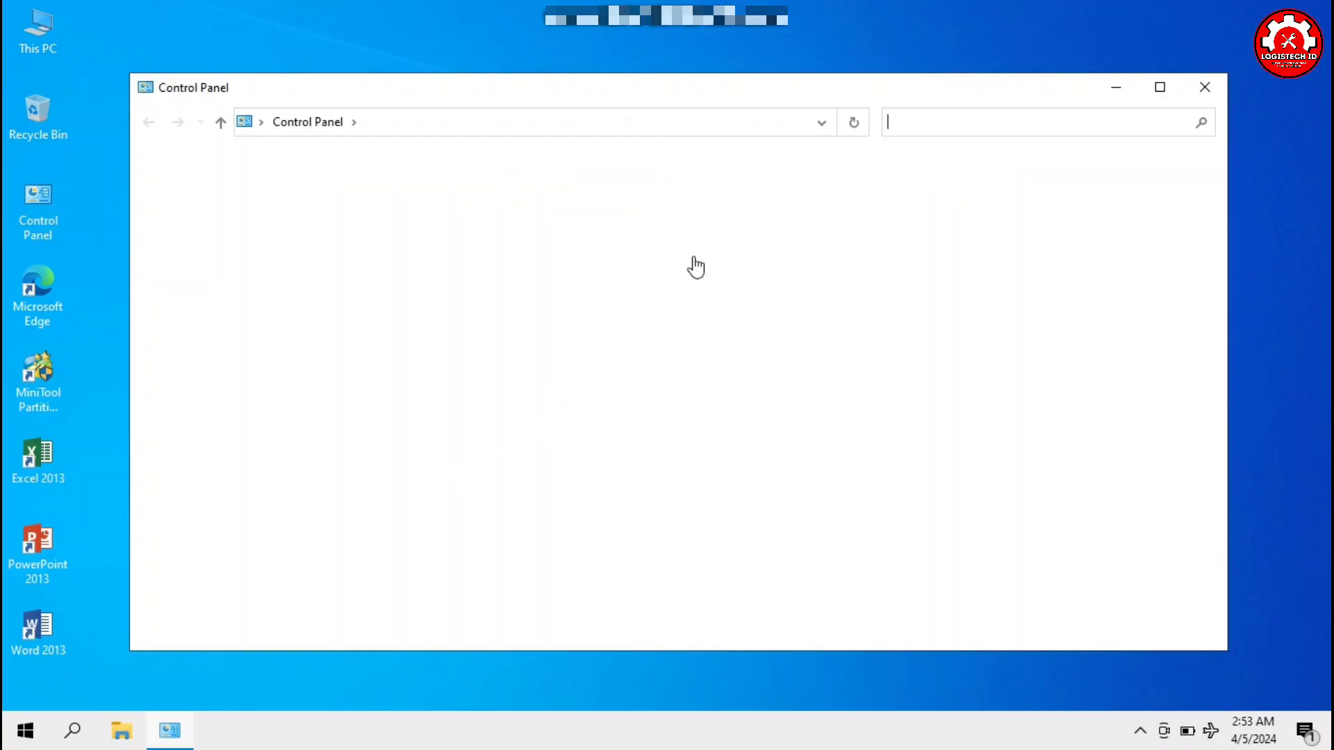
click(458, 472)
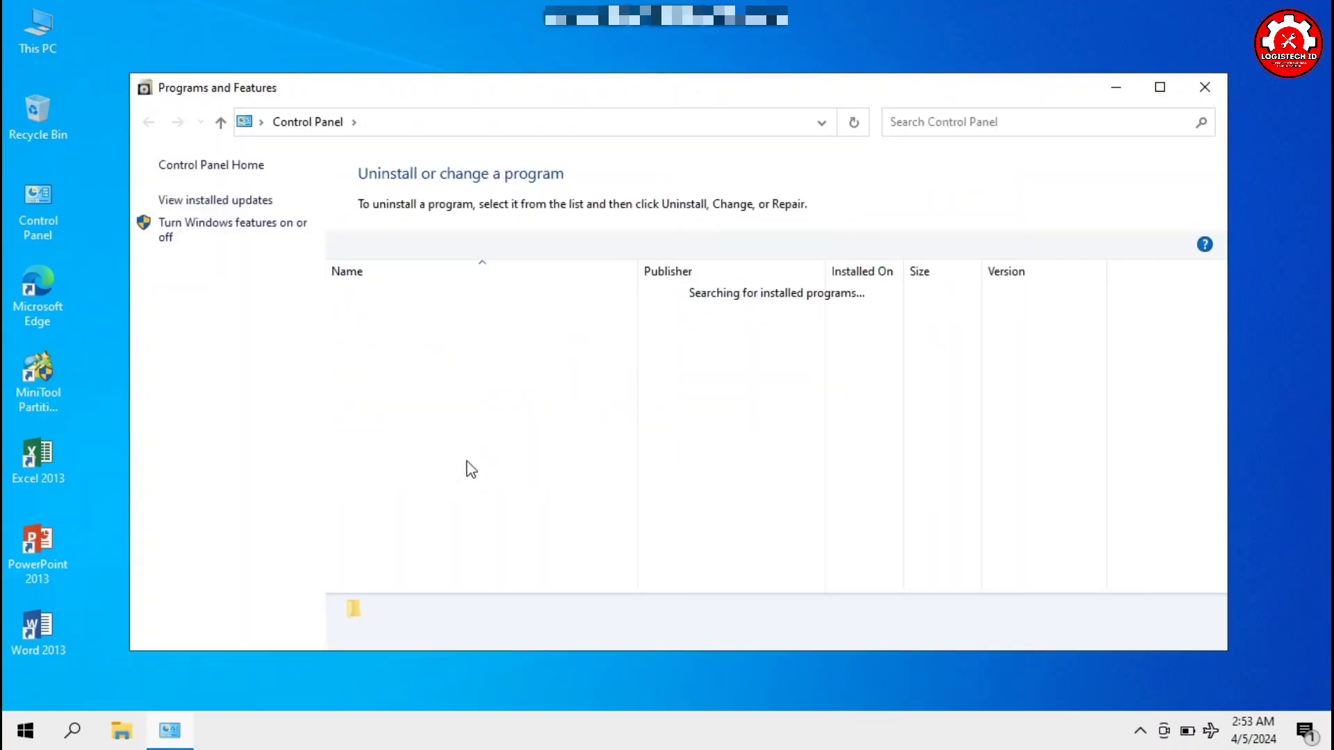
click(414, 332)
right_click(414, 333)
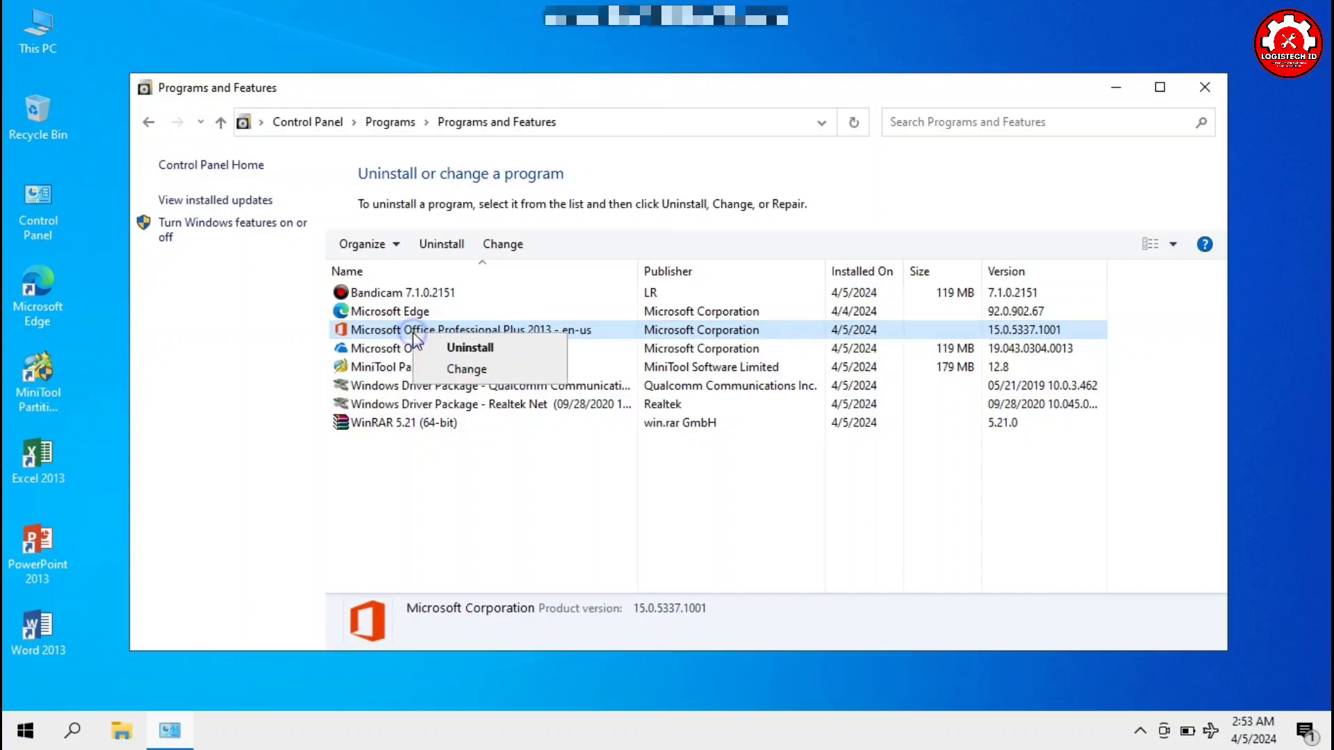
click(459, 348)
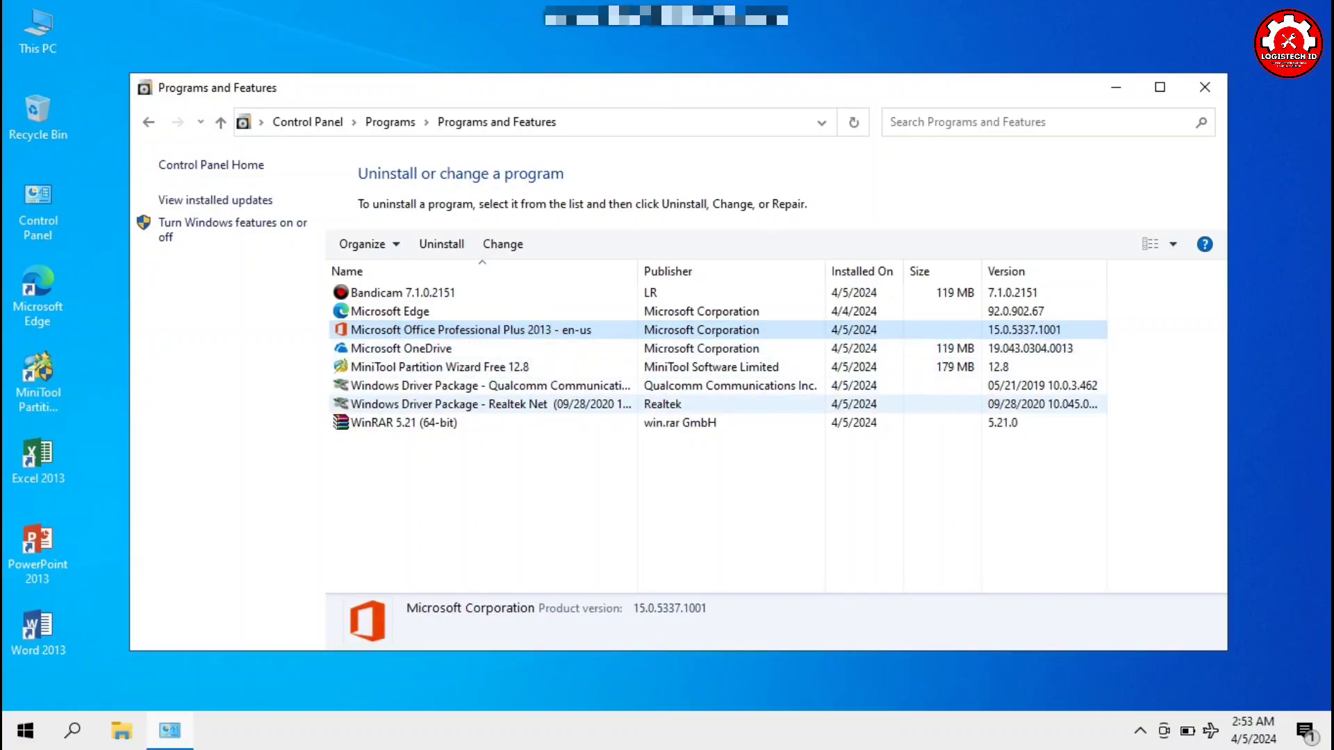
click(763, 478)
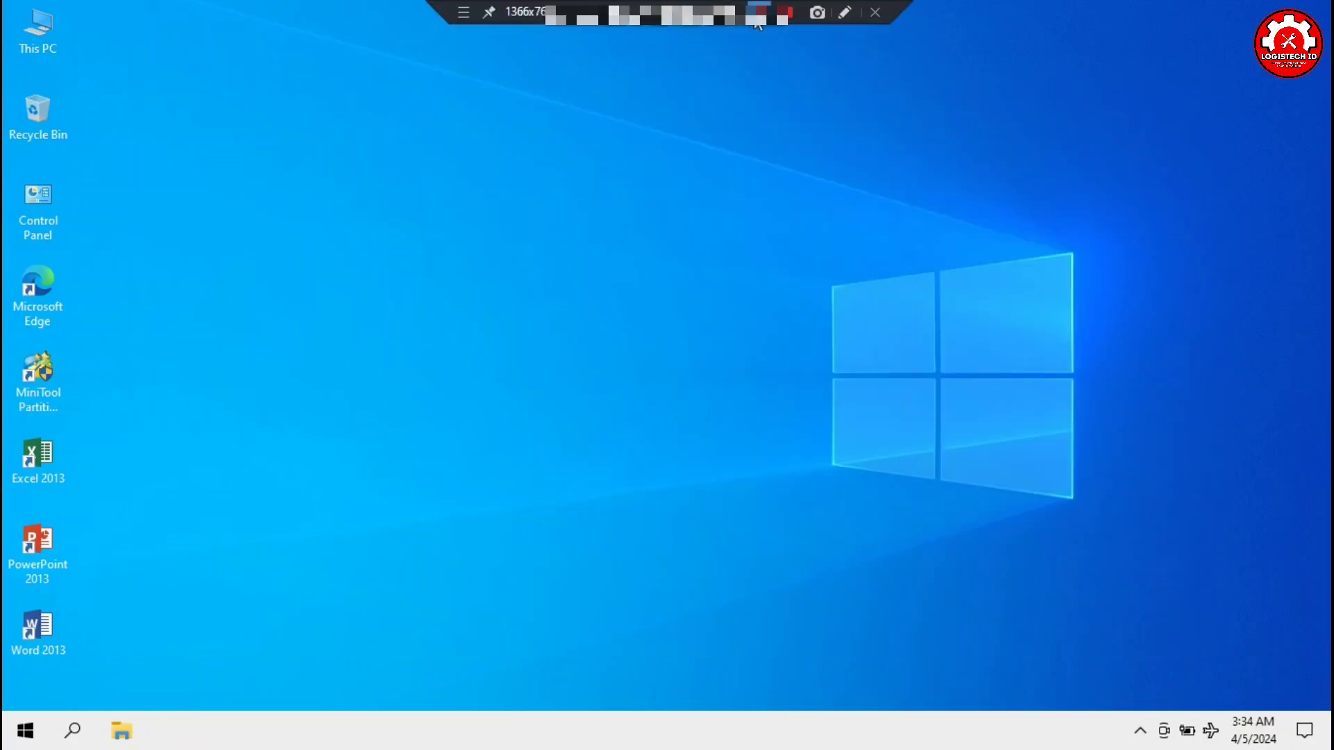
Refresh the desktop, then extract the o15-ctrremove.diagcab archive in Documents into its own folder
right_click(559, 266)
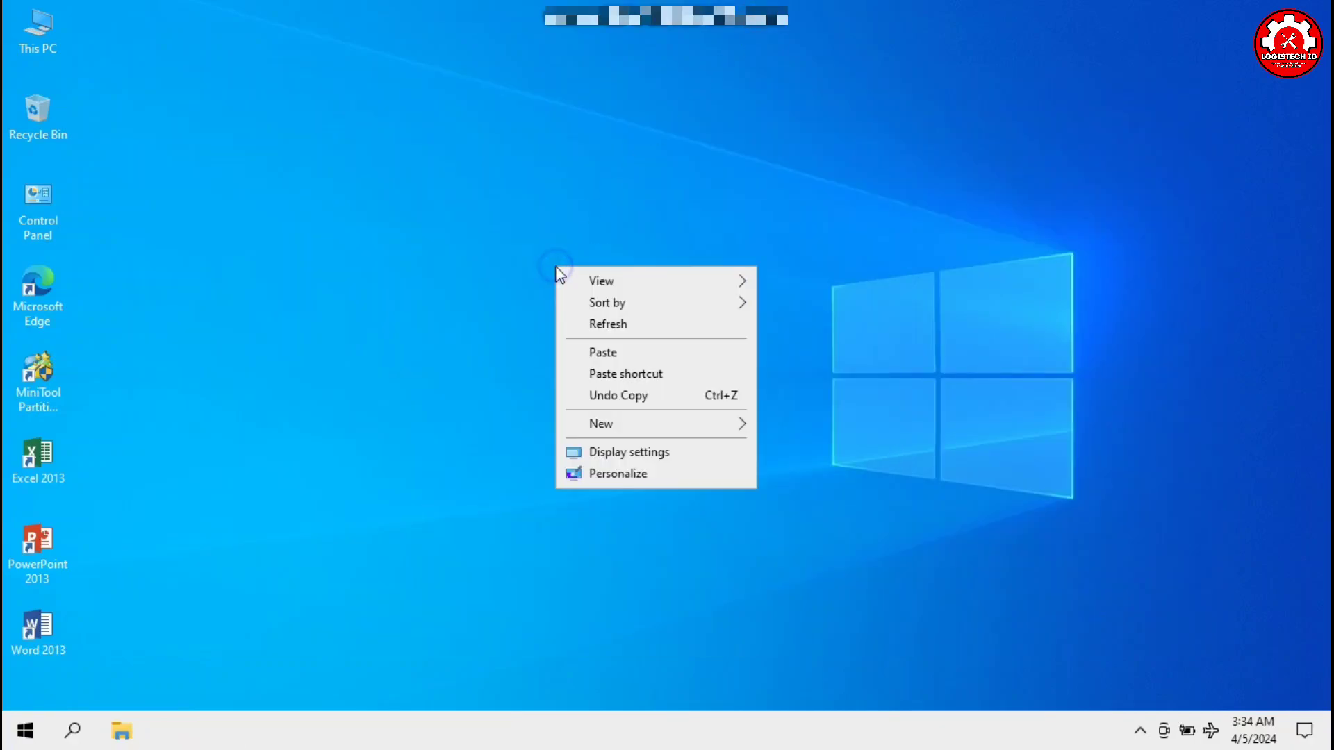
click(598, 321)
click(124, 733)
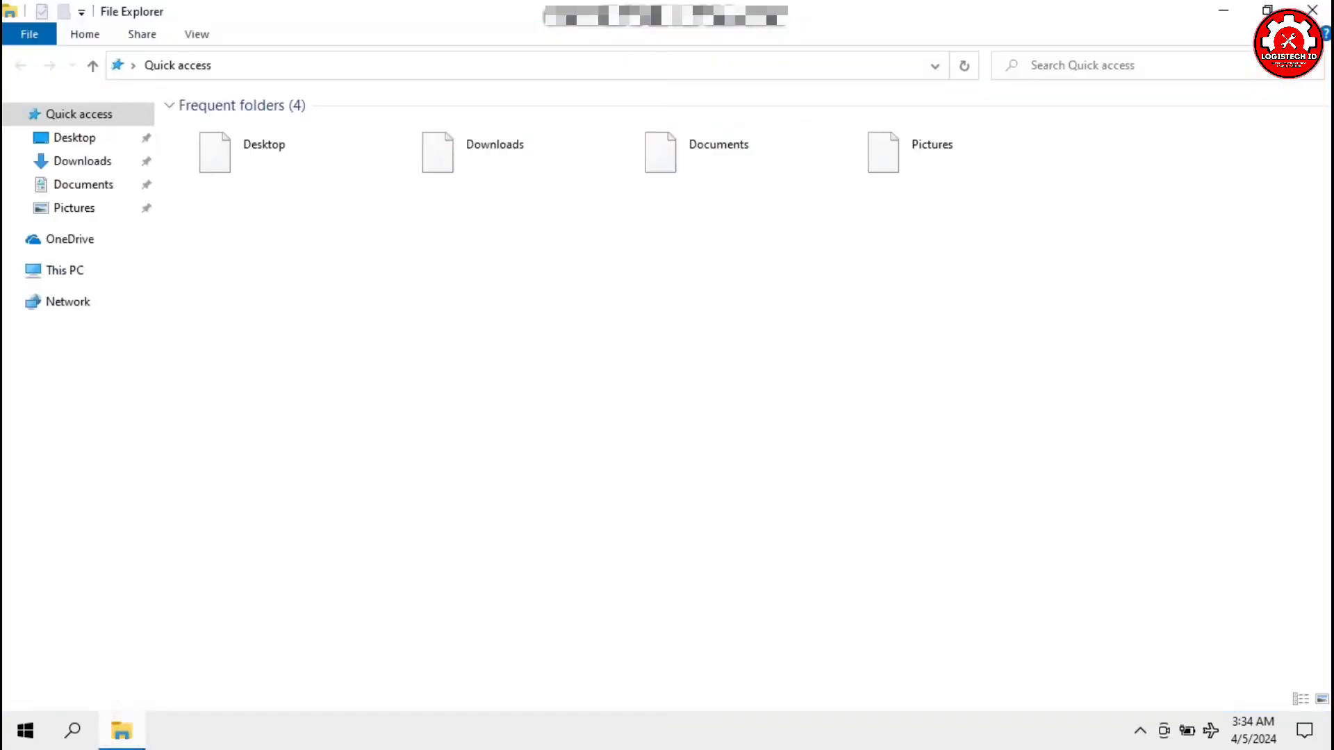
click(99, 192)
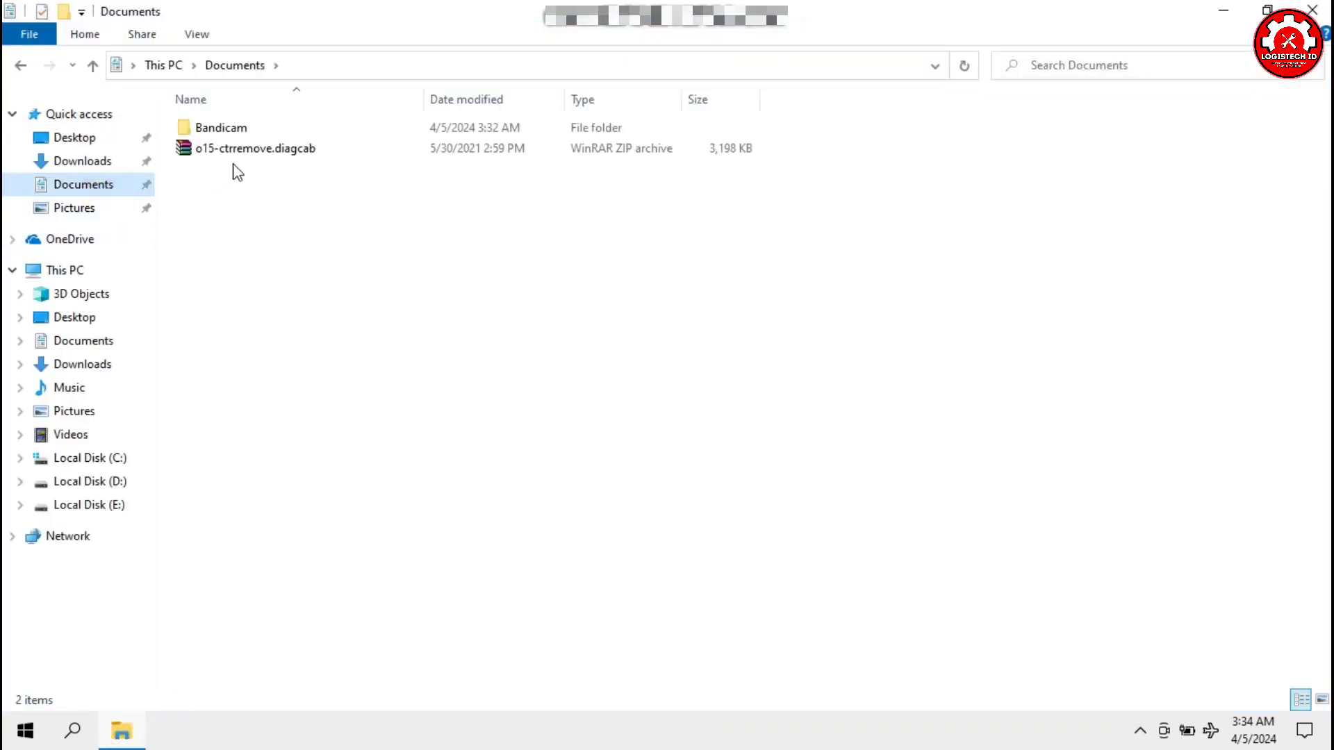
click(238, 153)
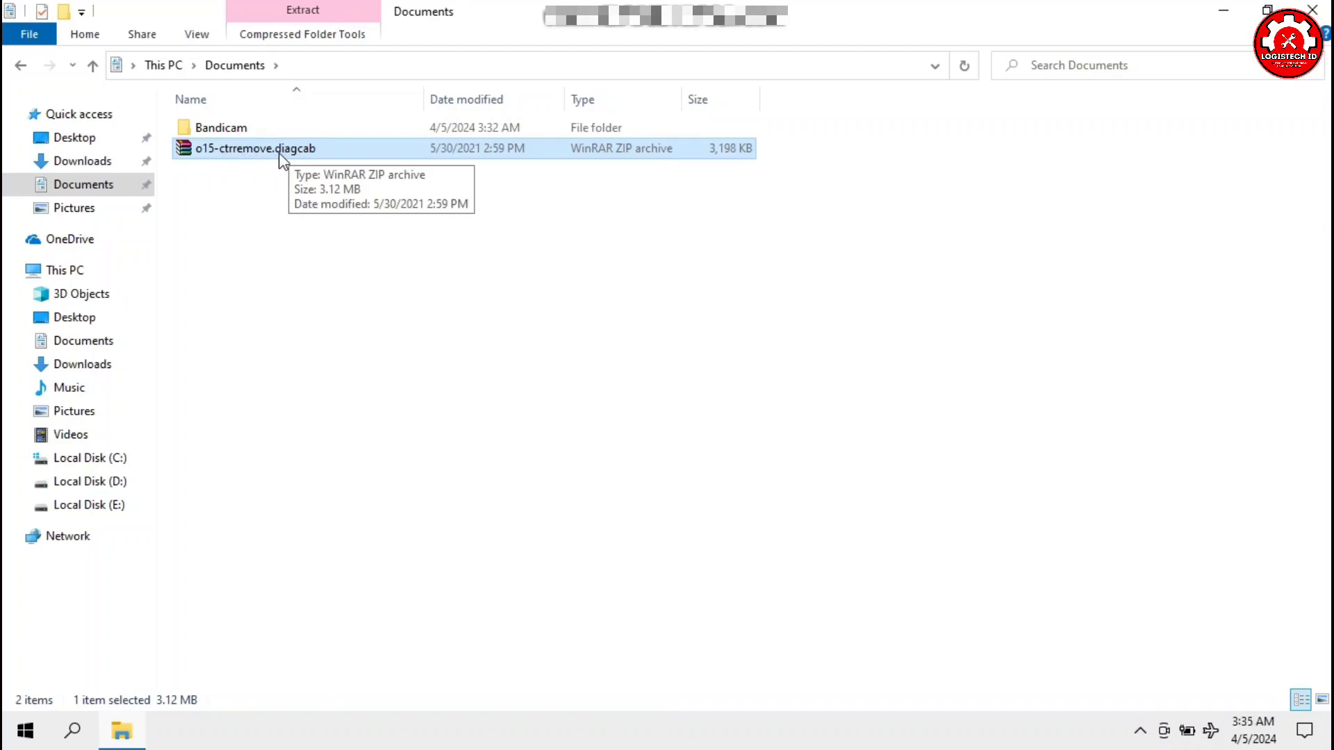
right_click(250, 151)
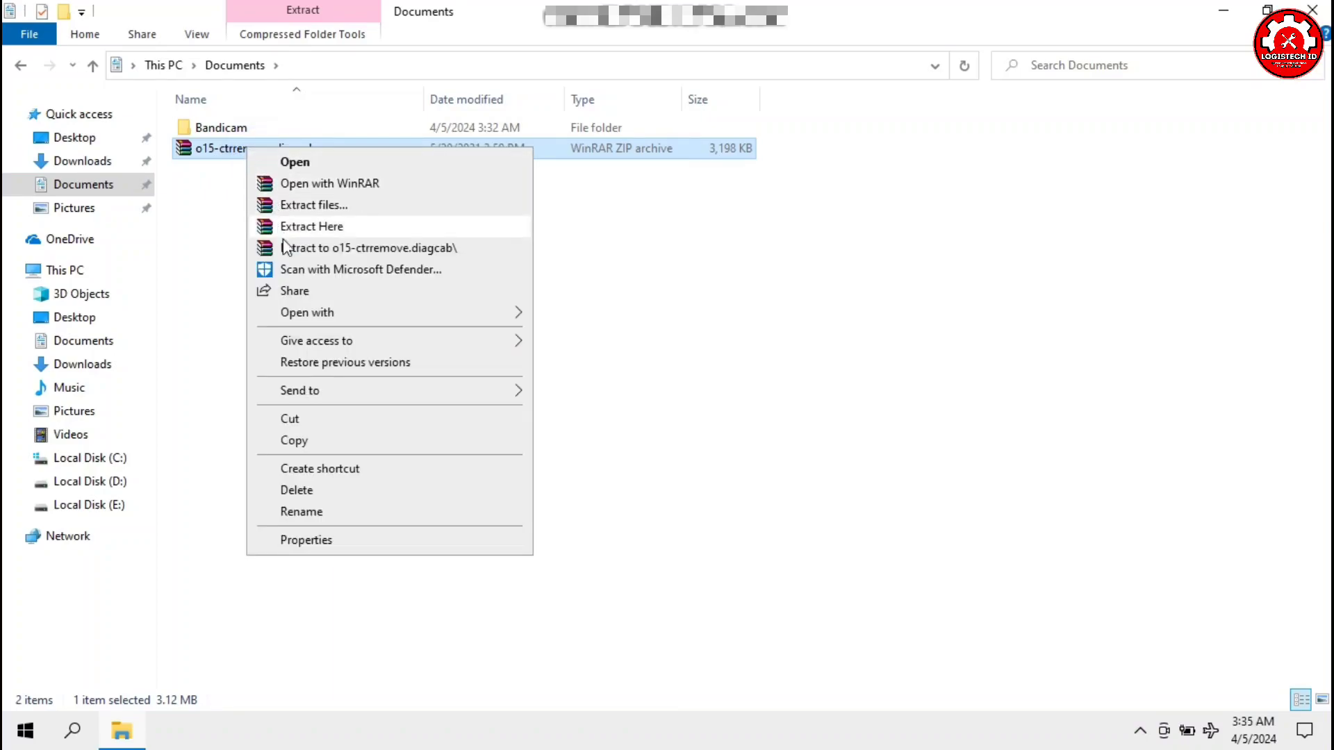
click(331, 247)
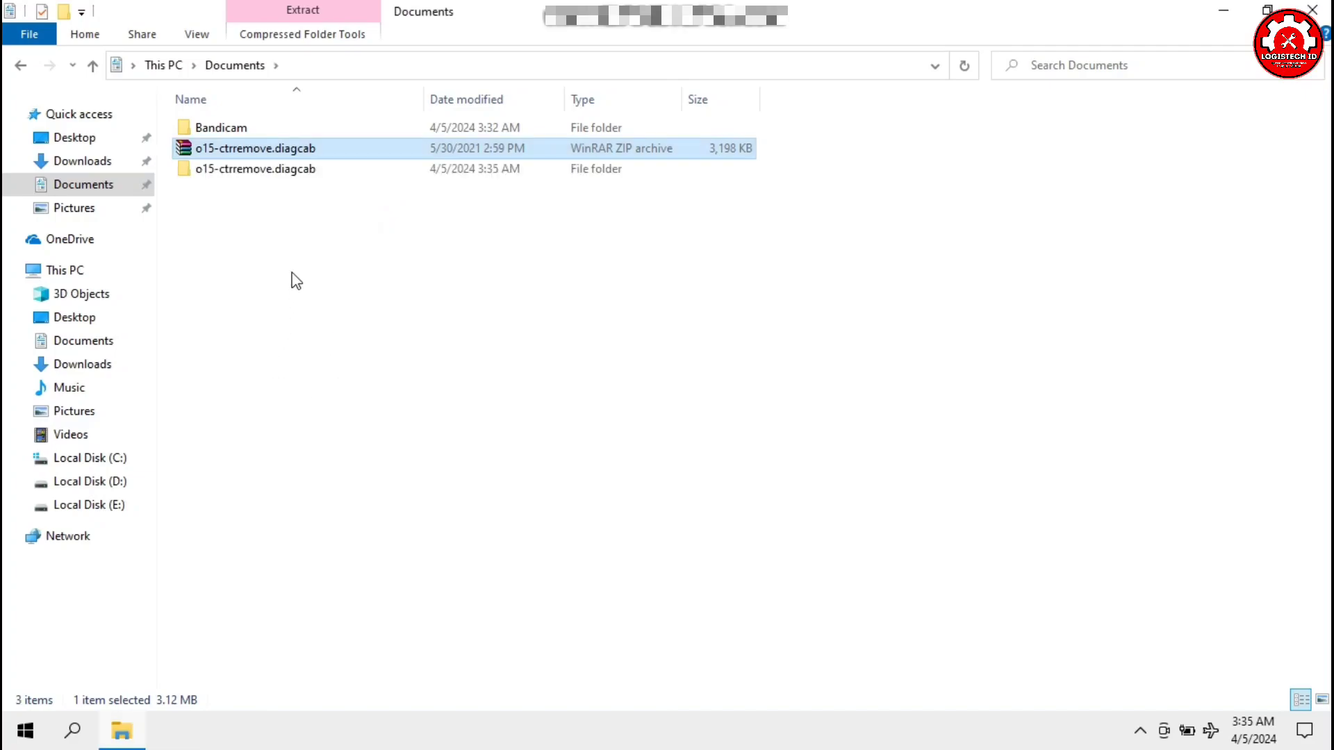
Launch the o15-ctrremove troubleshooter from the extracted folder and close the File Explorer window behind it
click(266, 203)
double_click(266, 178)
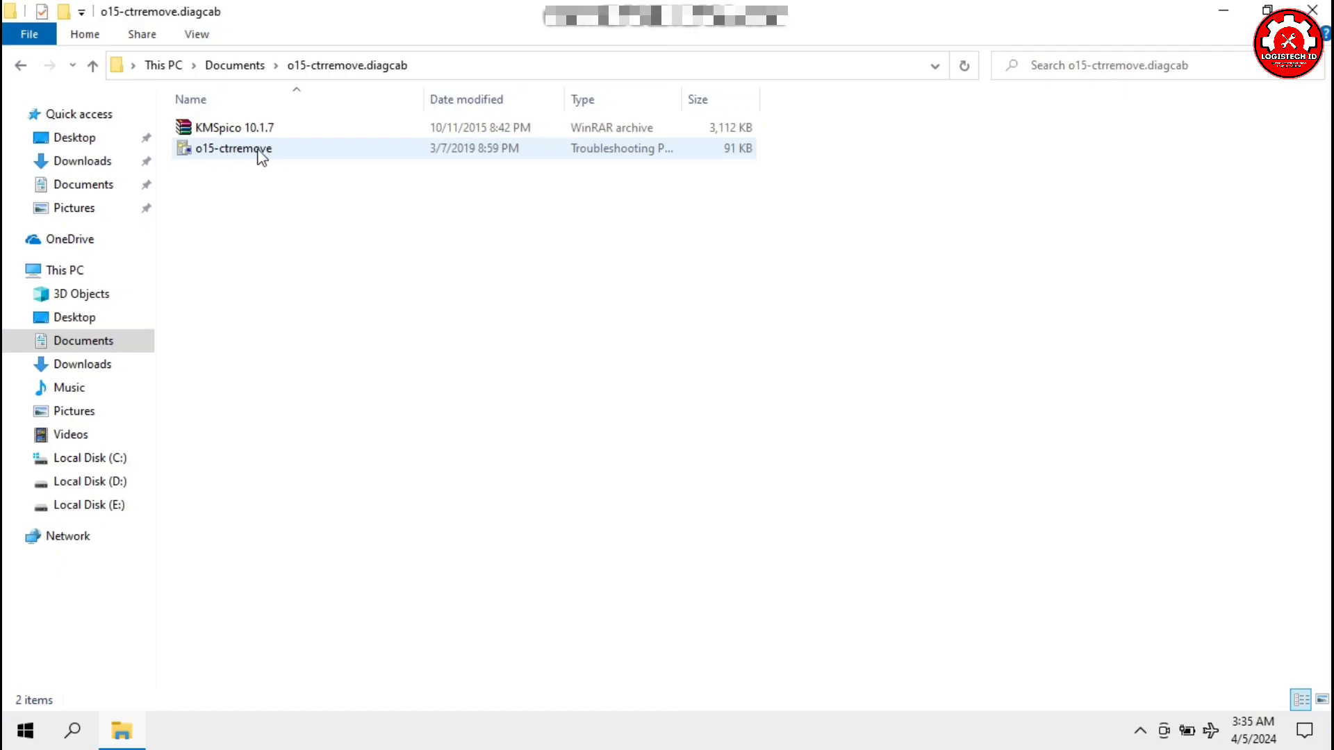
click(261, 148)
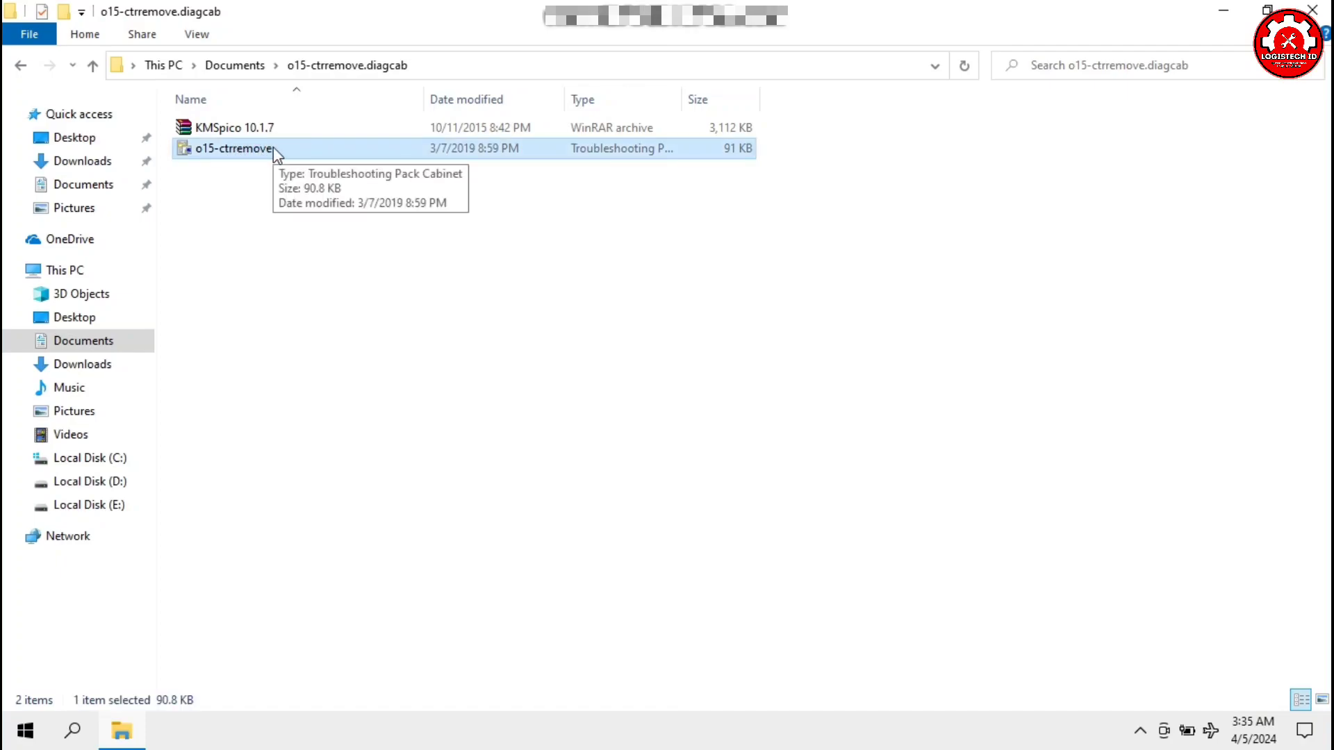
double_click(273, 148)
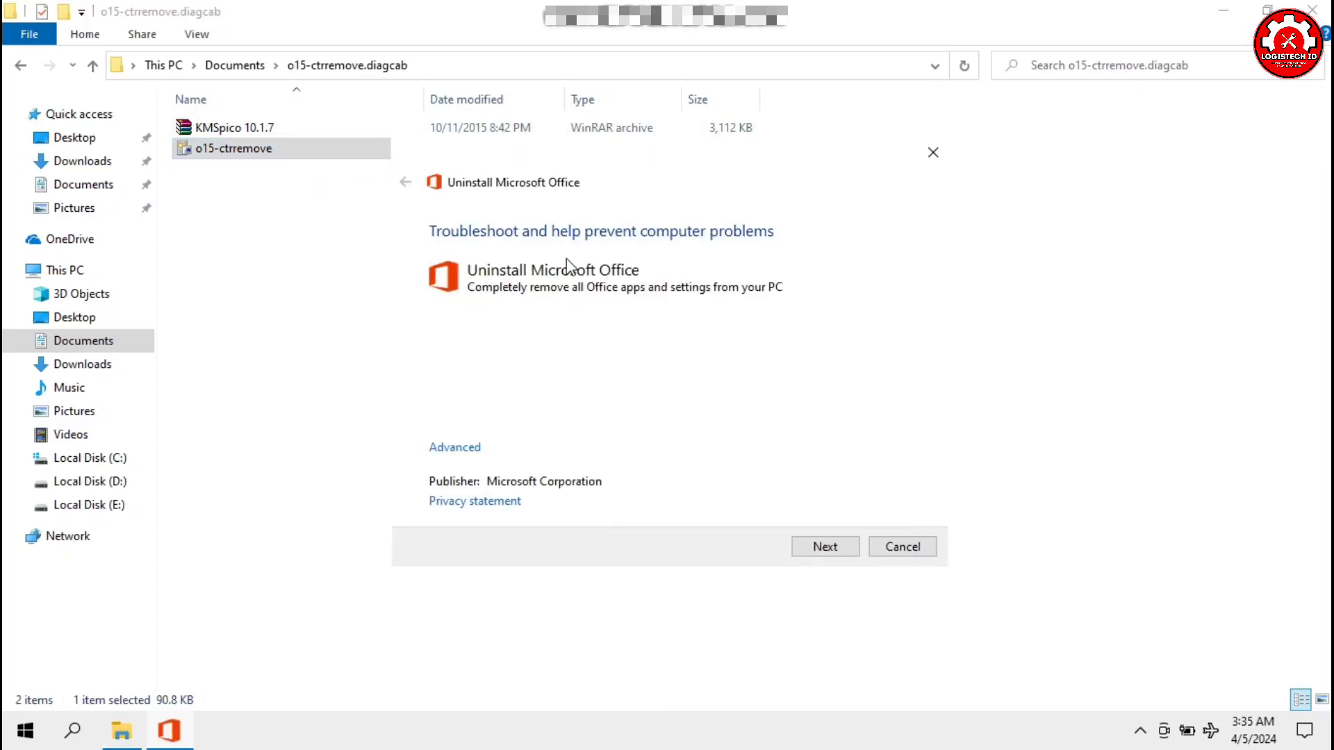
click(1313, 9)
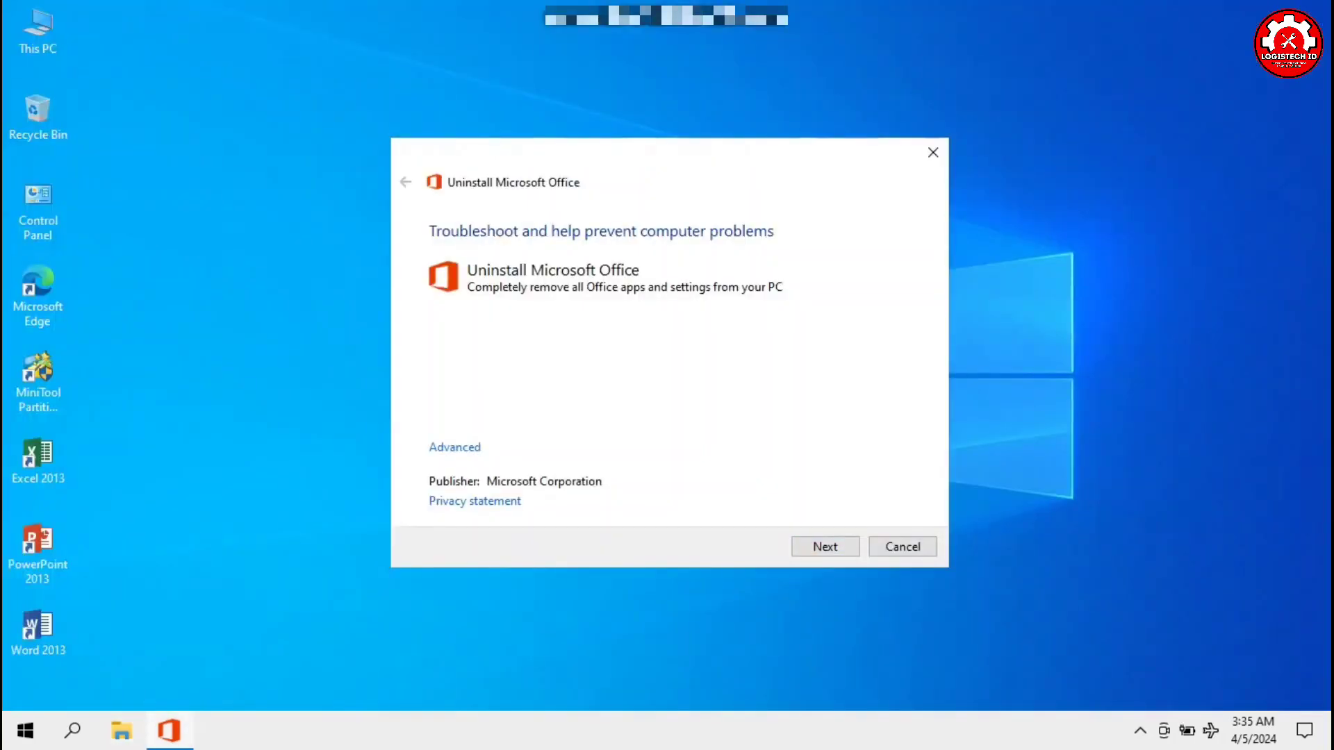
drag(650, 168, 650, 123)
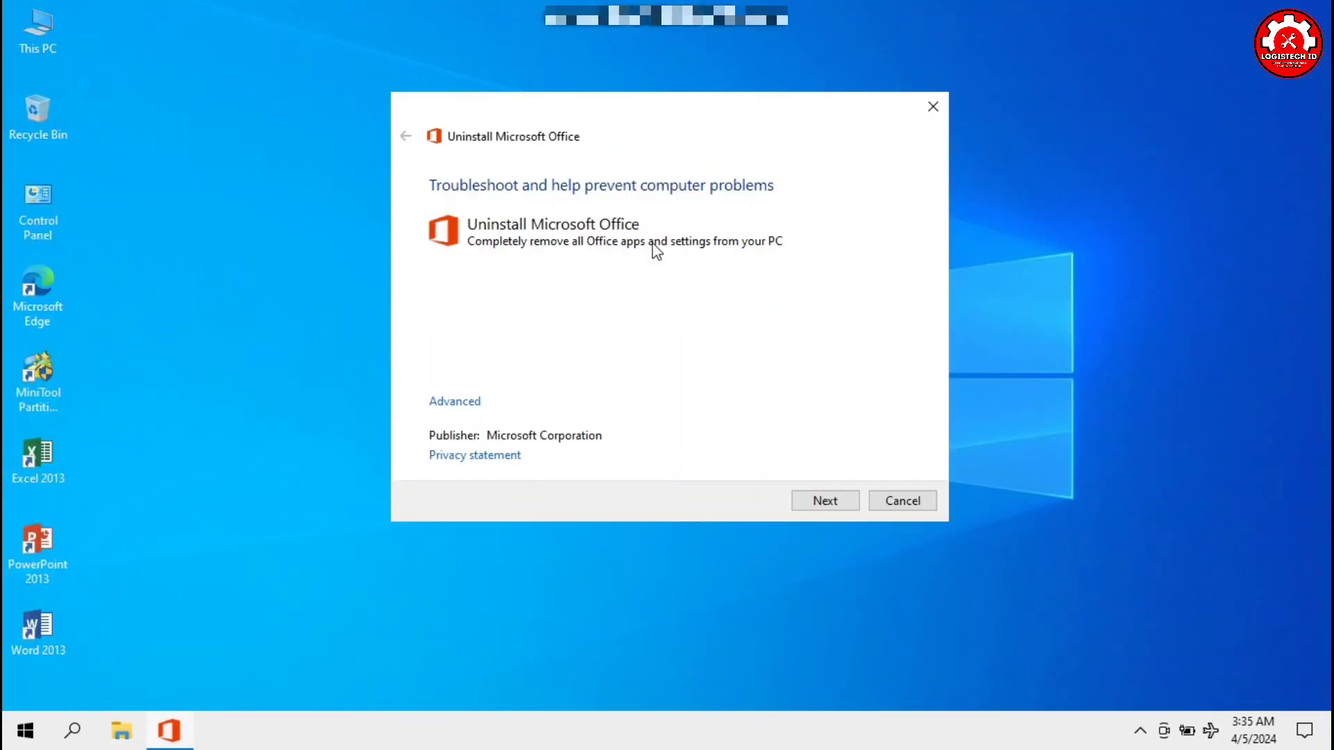
Run the Microsoft Office uninstall through the troubleshooter, close it on completion and refresh the desktop
click(805, 497)
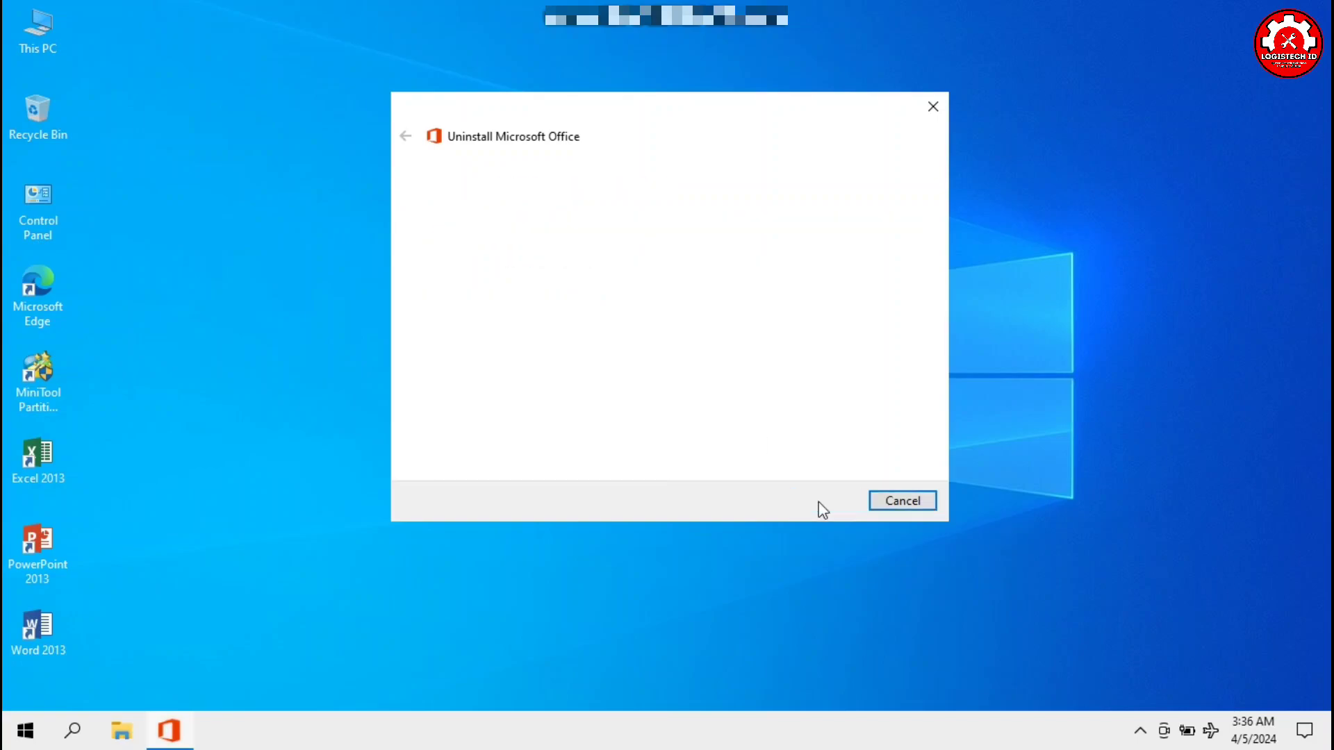
click(643, 304)
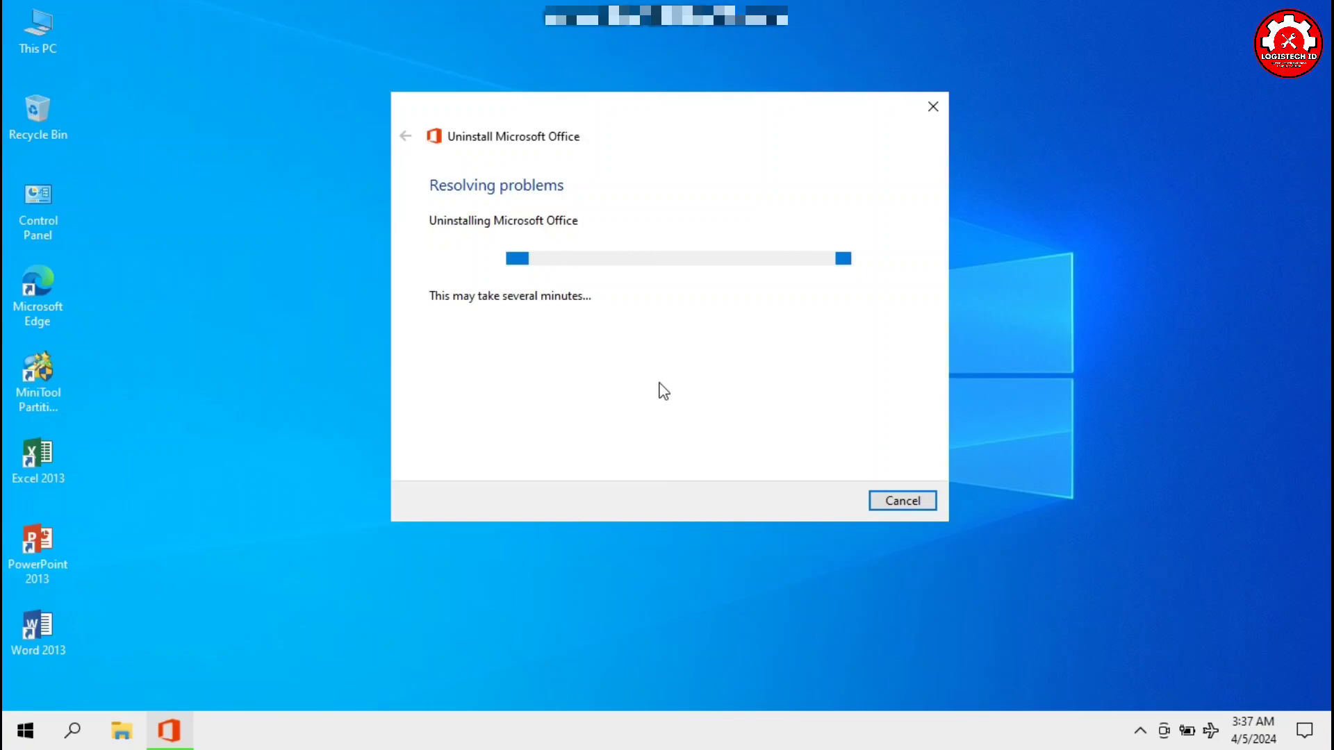
click(812, 506)
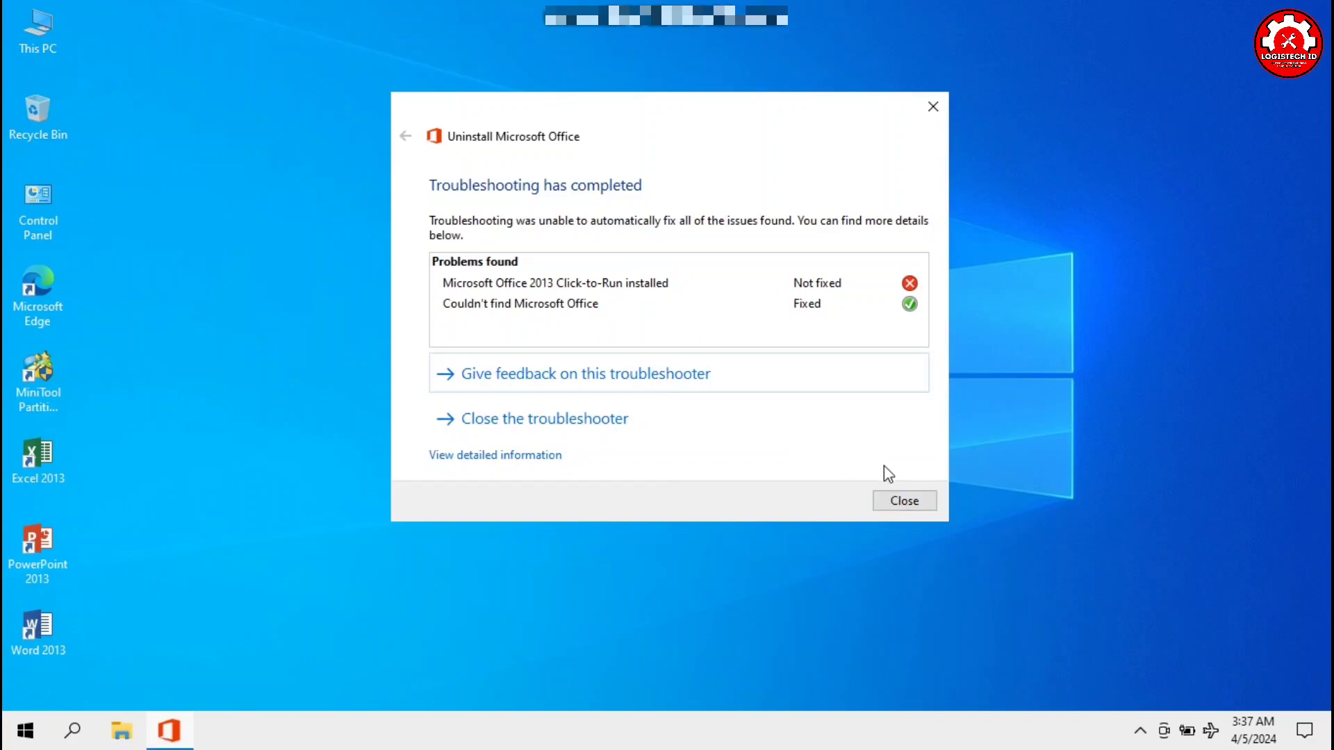
click(560, 421)
right_click(504, 415)
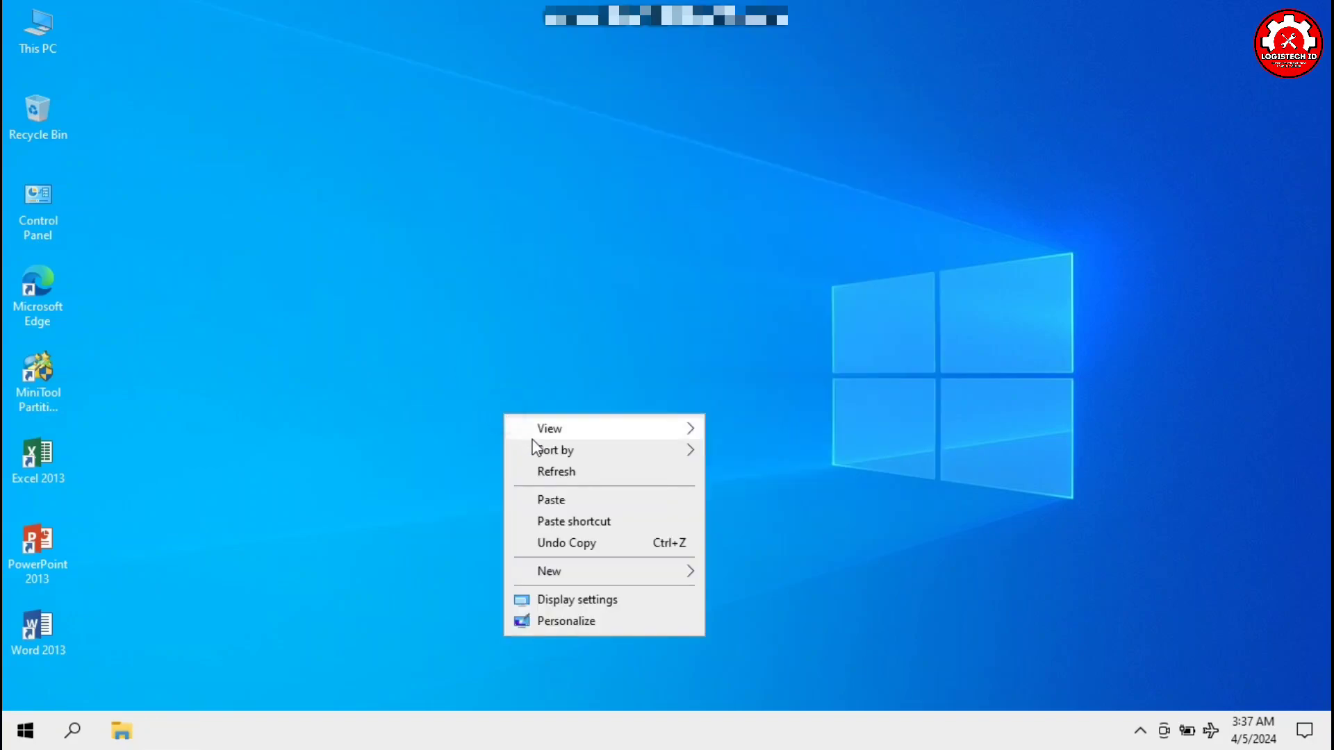
click(560, 470)
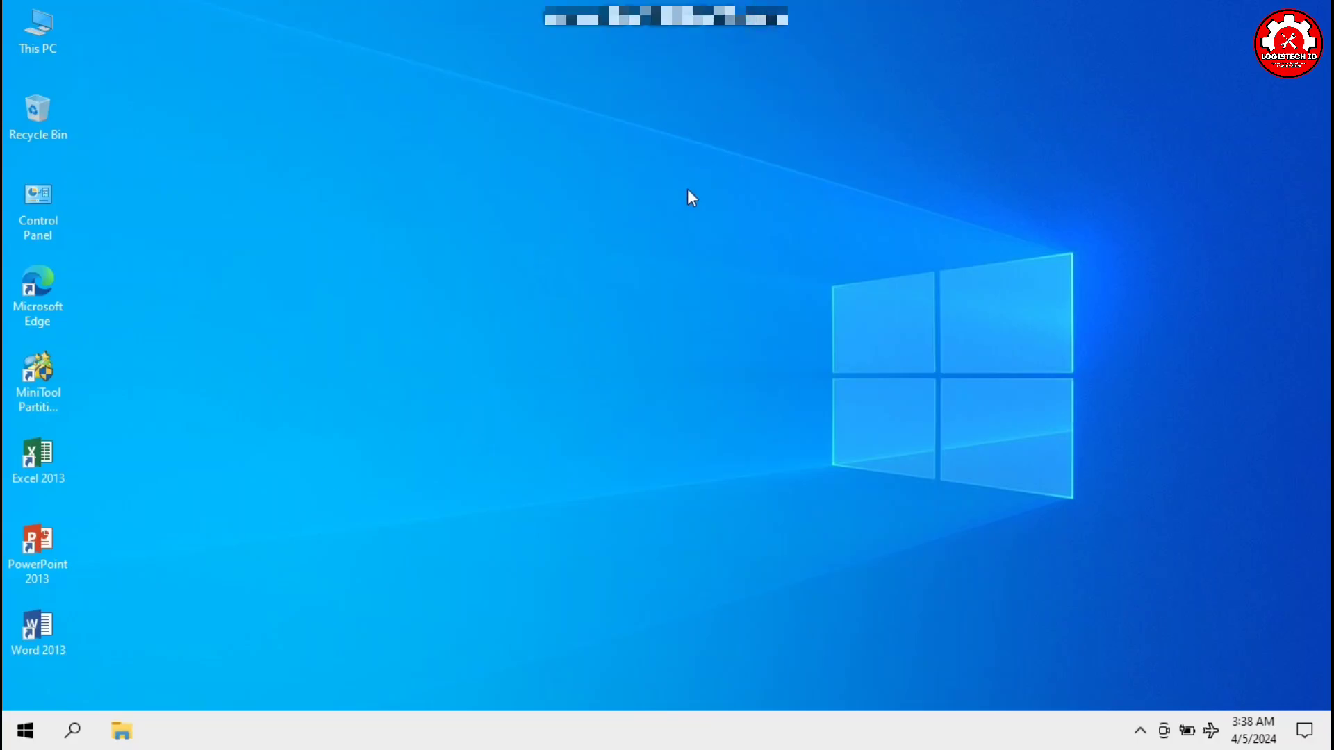
Delete the broken Word 2013, PowerPoint 2013 and Excel 2013 shortcuts from the desktop
double_click(38, 631)
click(722, 429)
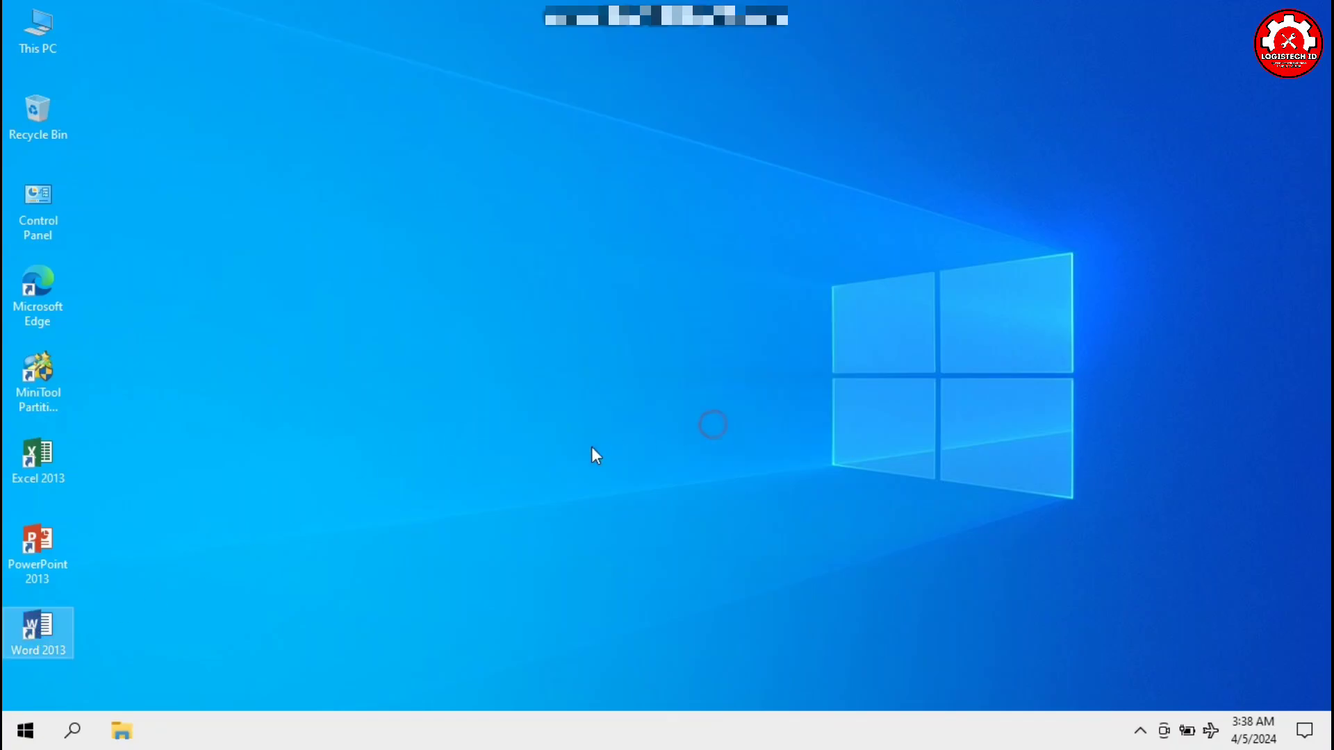
double_click(44, 554)
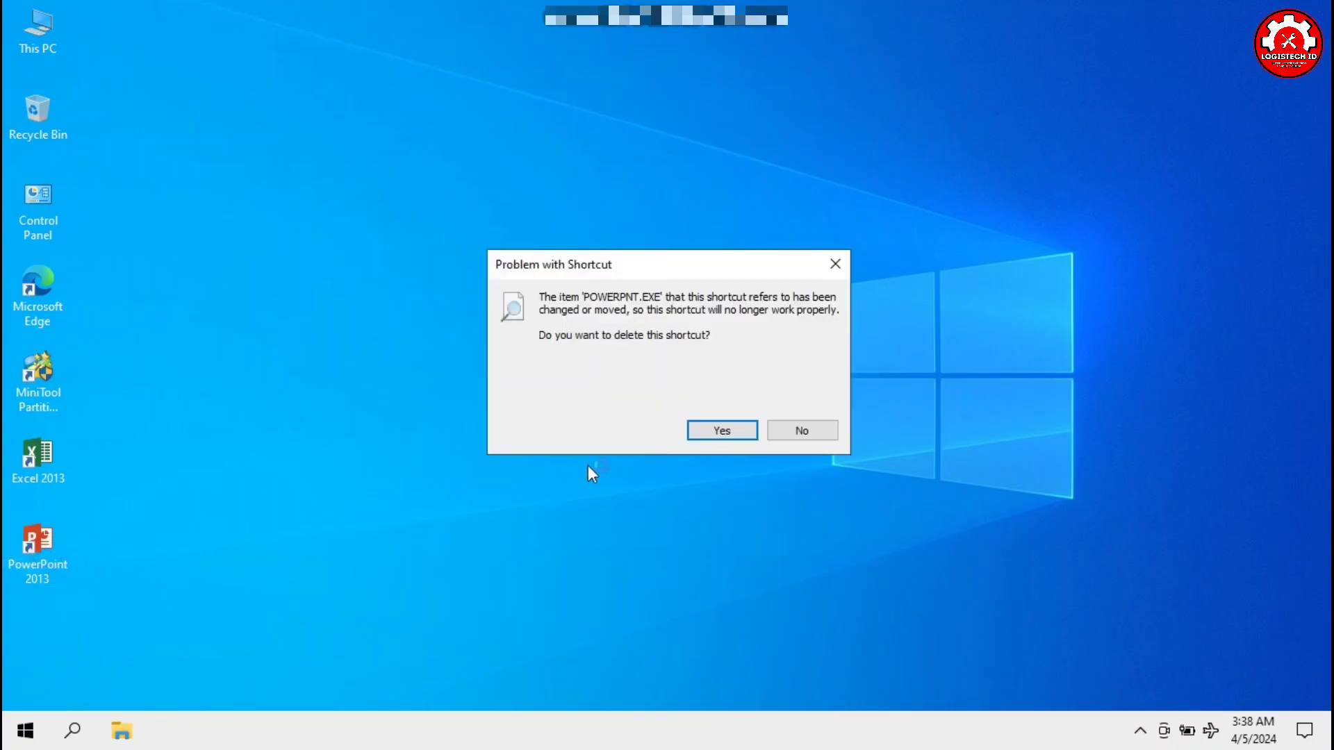
click(715, 430)
double_click(44, 460)
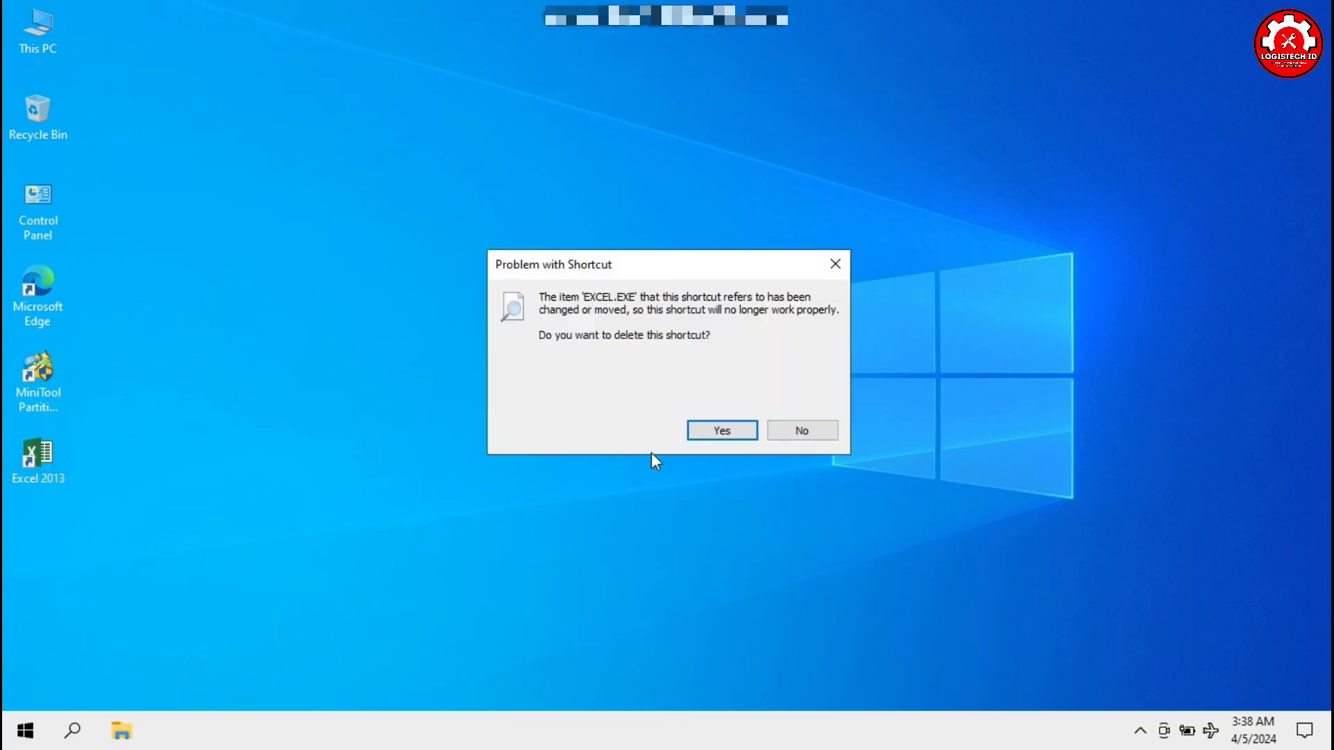
click(715, 429)
Check the Start app list for leftover Office programs, then restart the computer
click(9, 719)
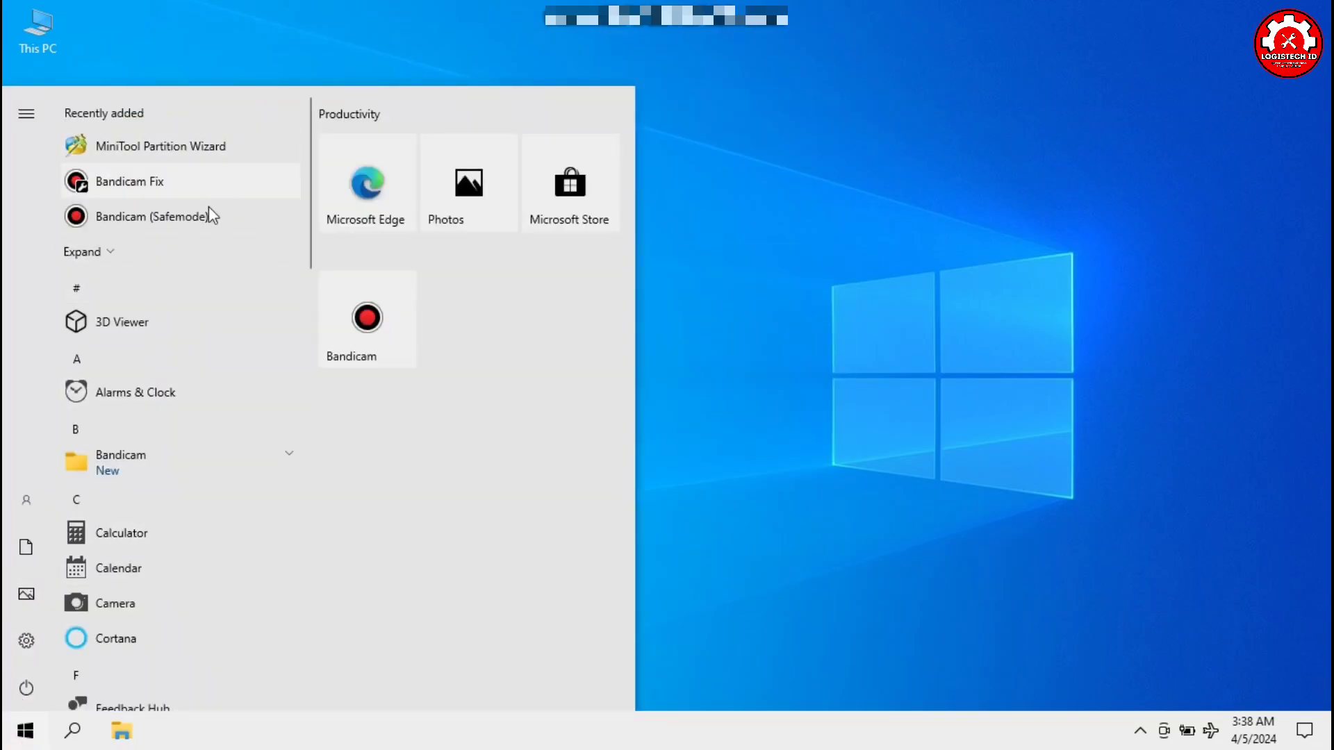
click(754, 465)
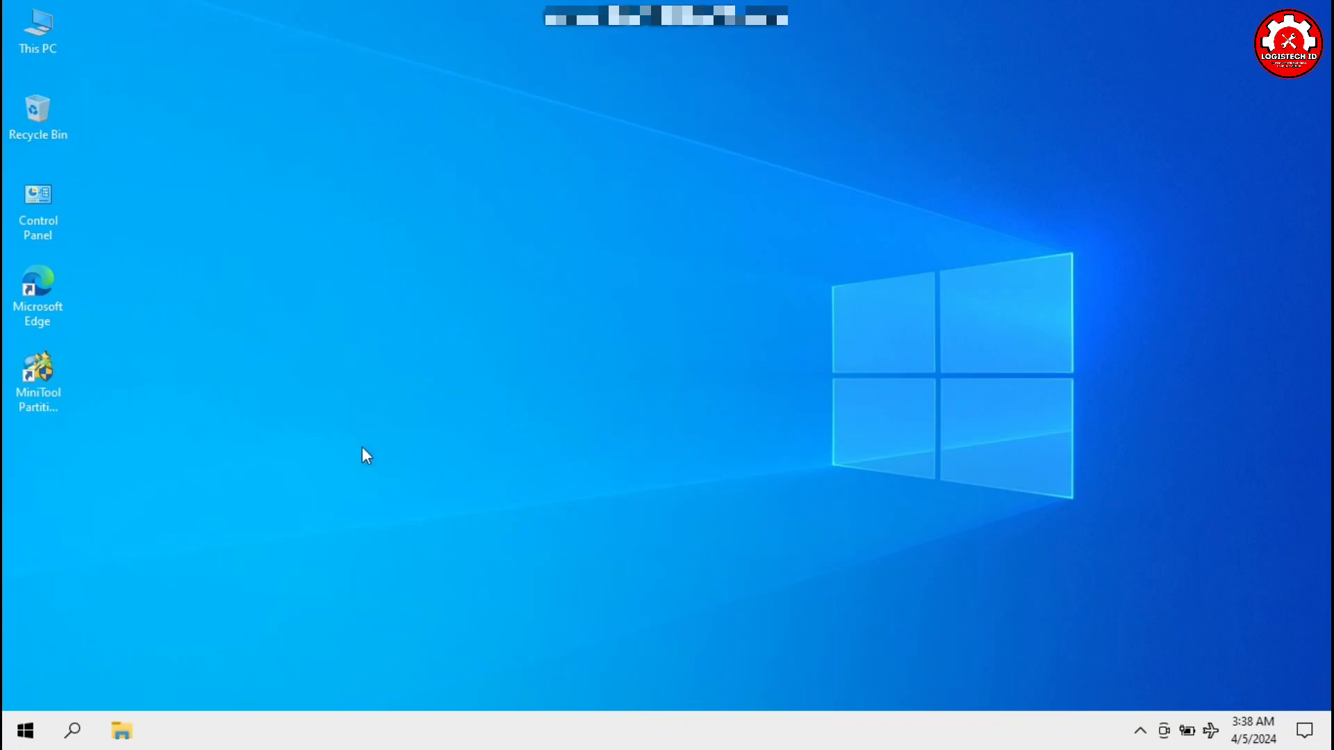
click(25, 731)
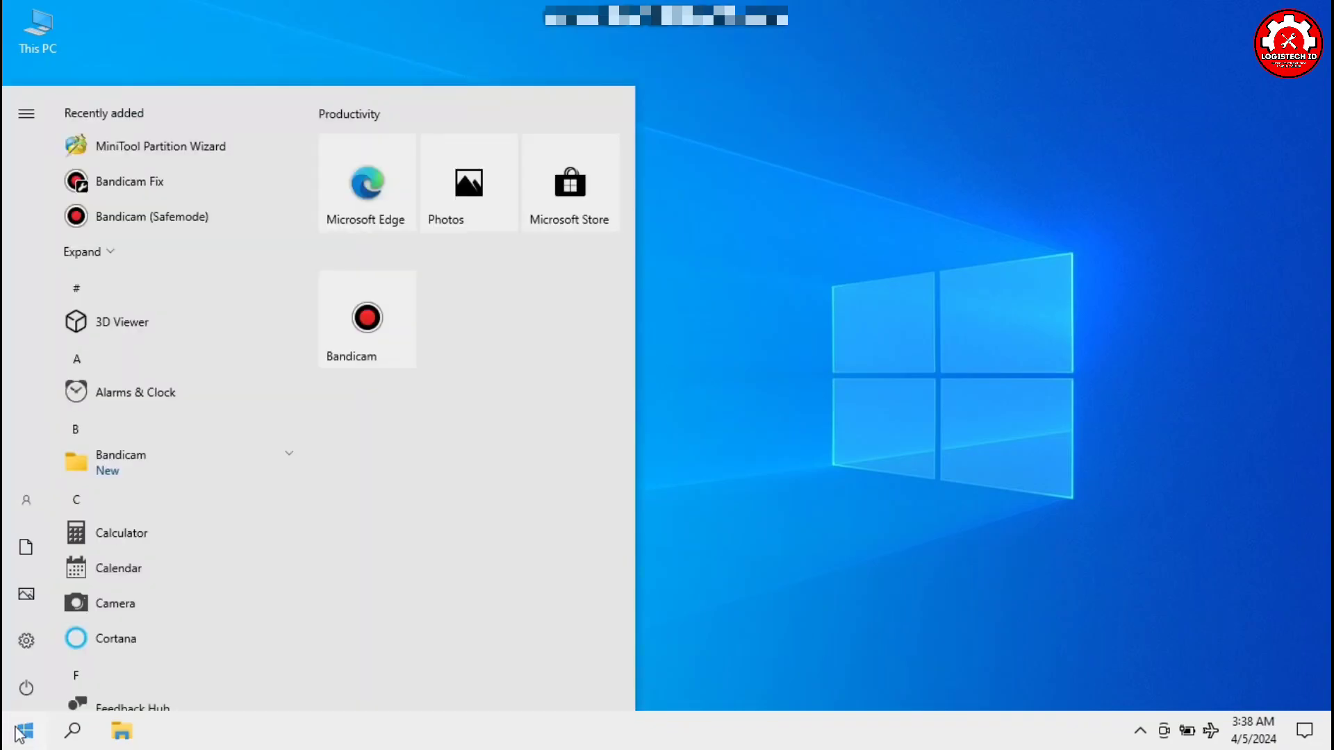
click(31, 686)
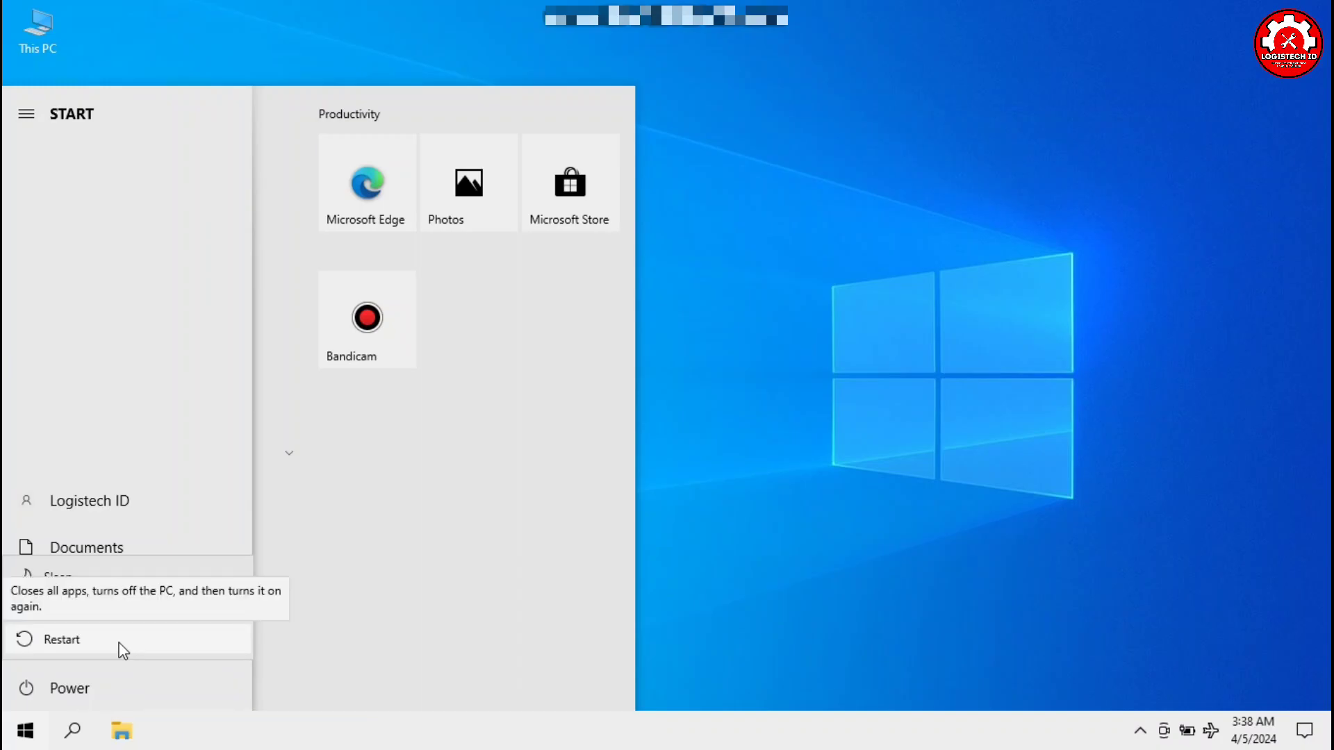
click(123, 648)
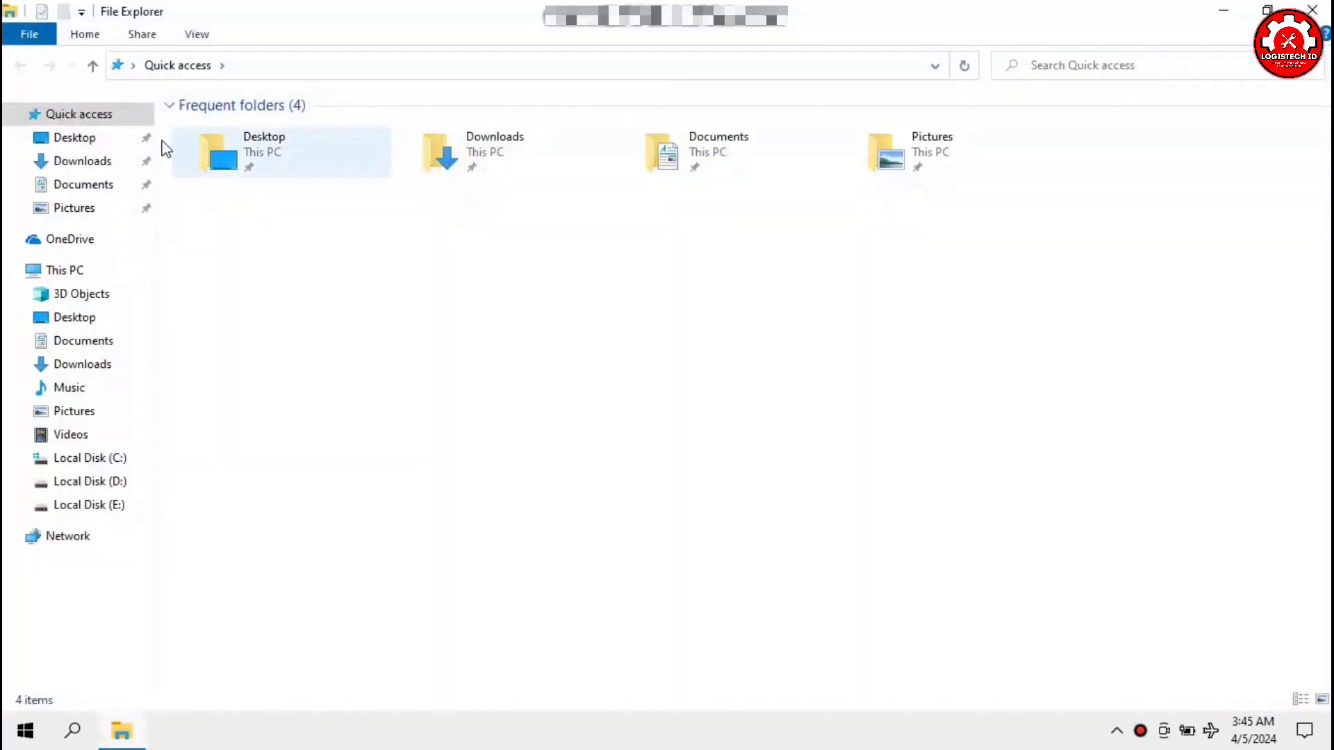
click(84, 184)
click(244, 150)
double_click(244, 151)
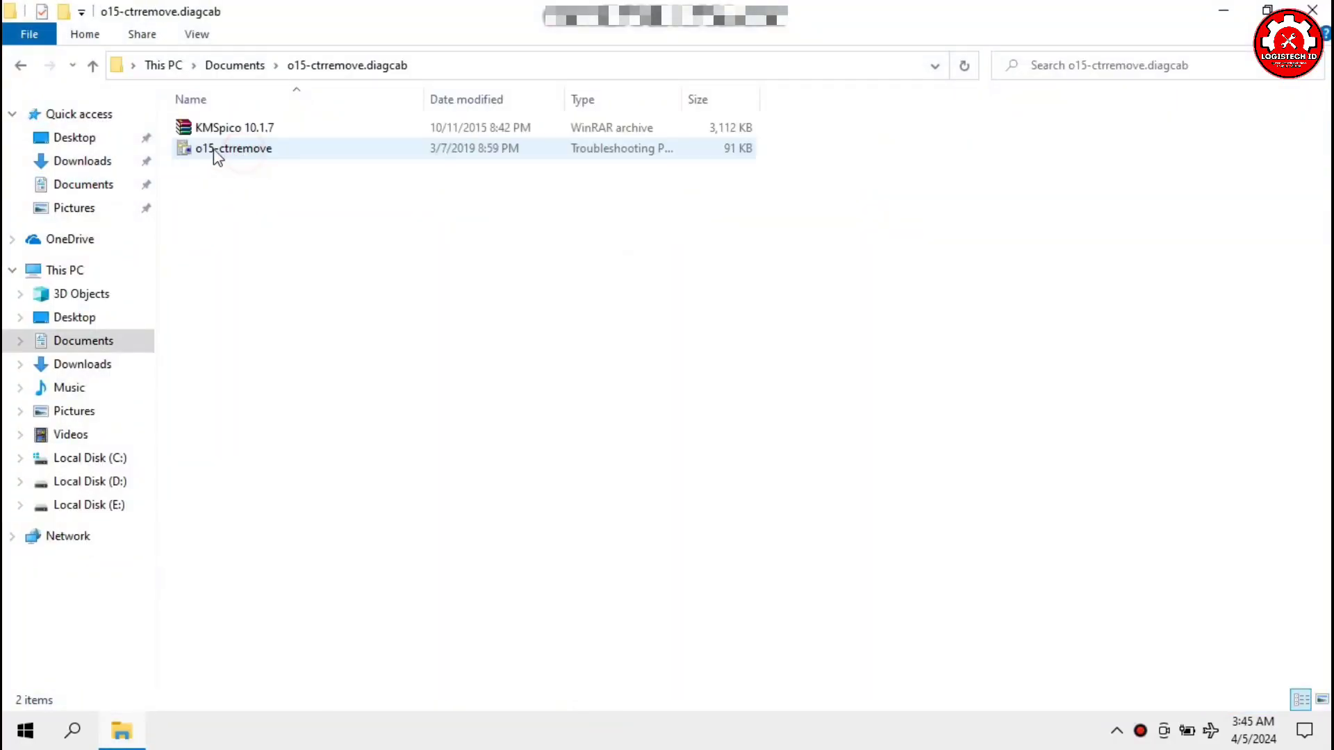
Run the AUTORUN application from Microsoft.Office.2013x64.v2021.04 in Downloads and start installing 64-bit Professional Plus with Word, Excel and PowerPoint
click(94, 160)
double_click(250, 168)
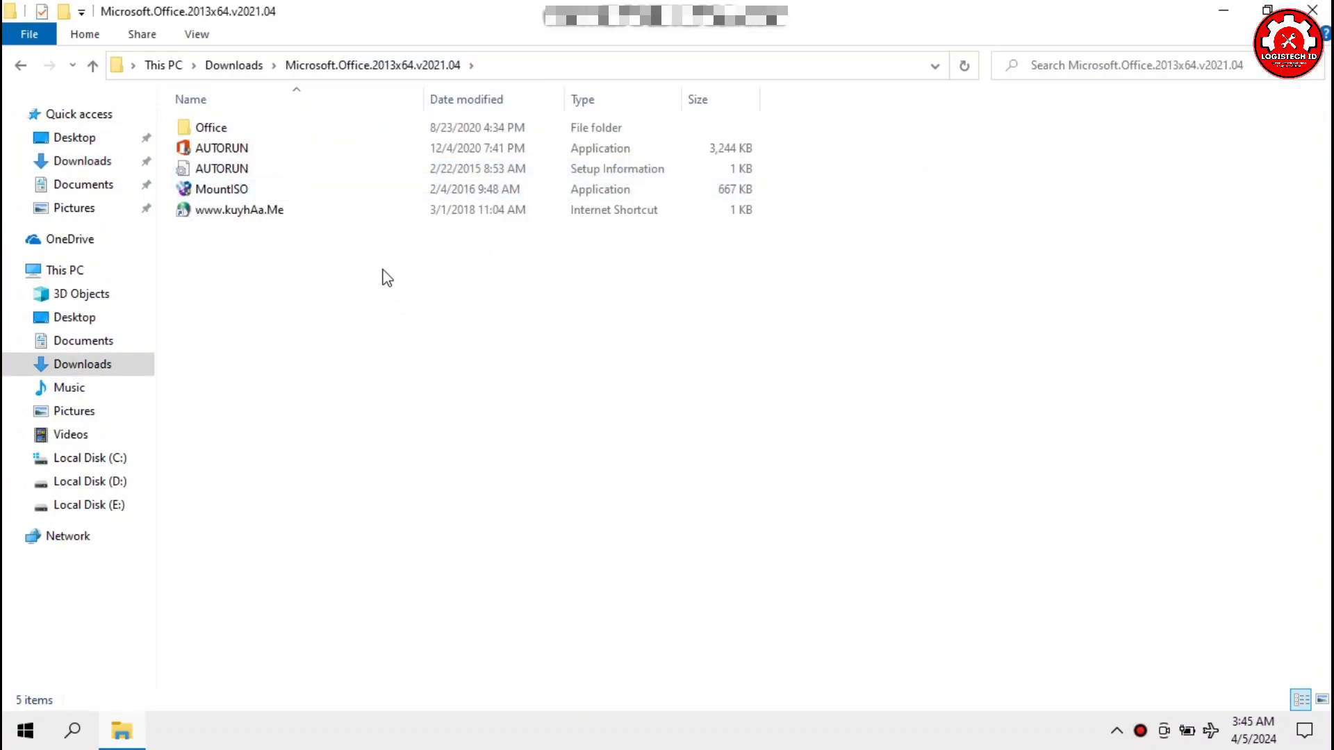
mouse_move(761, 21)
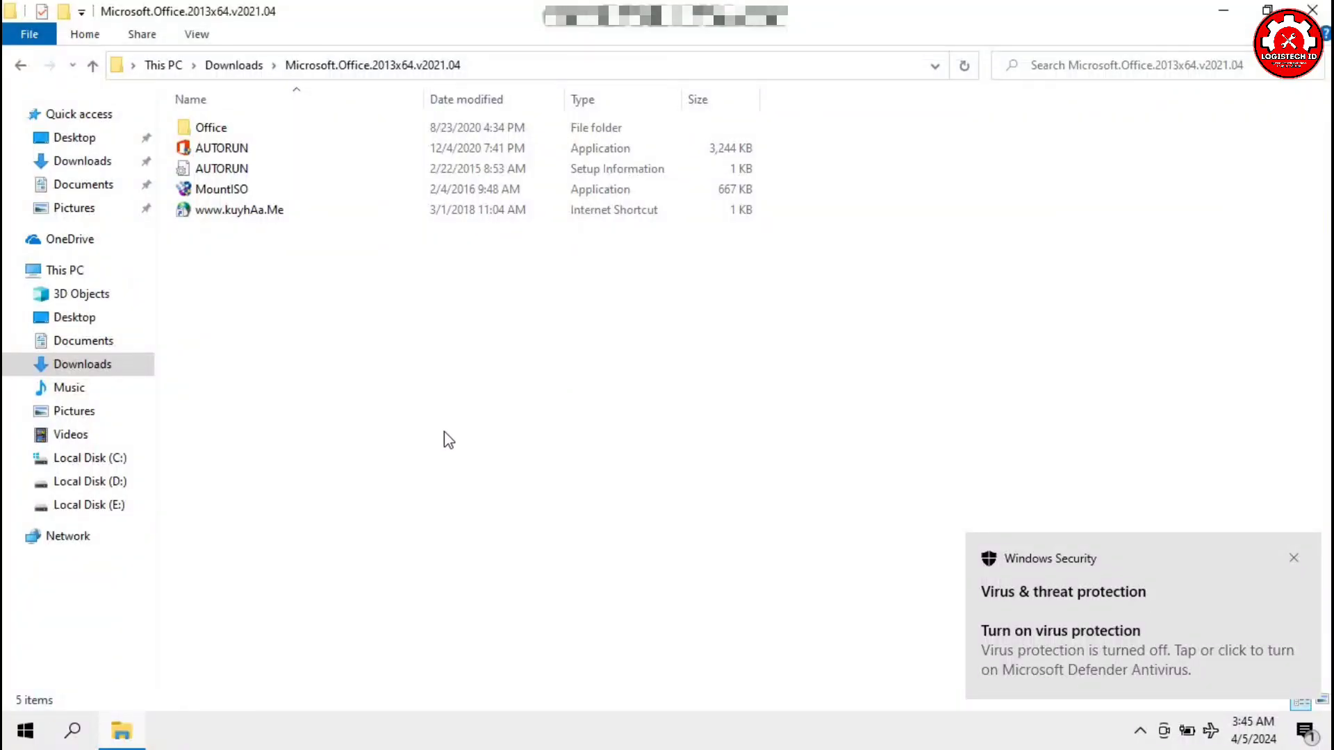
click(1299, 555)
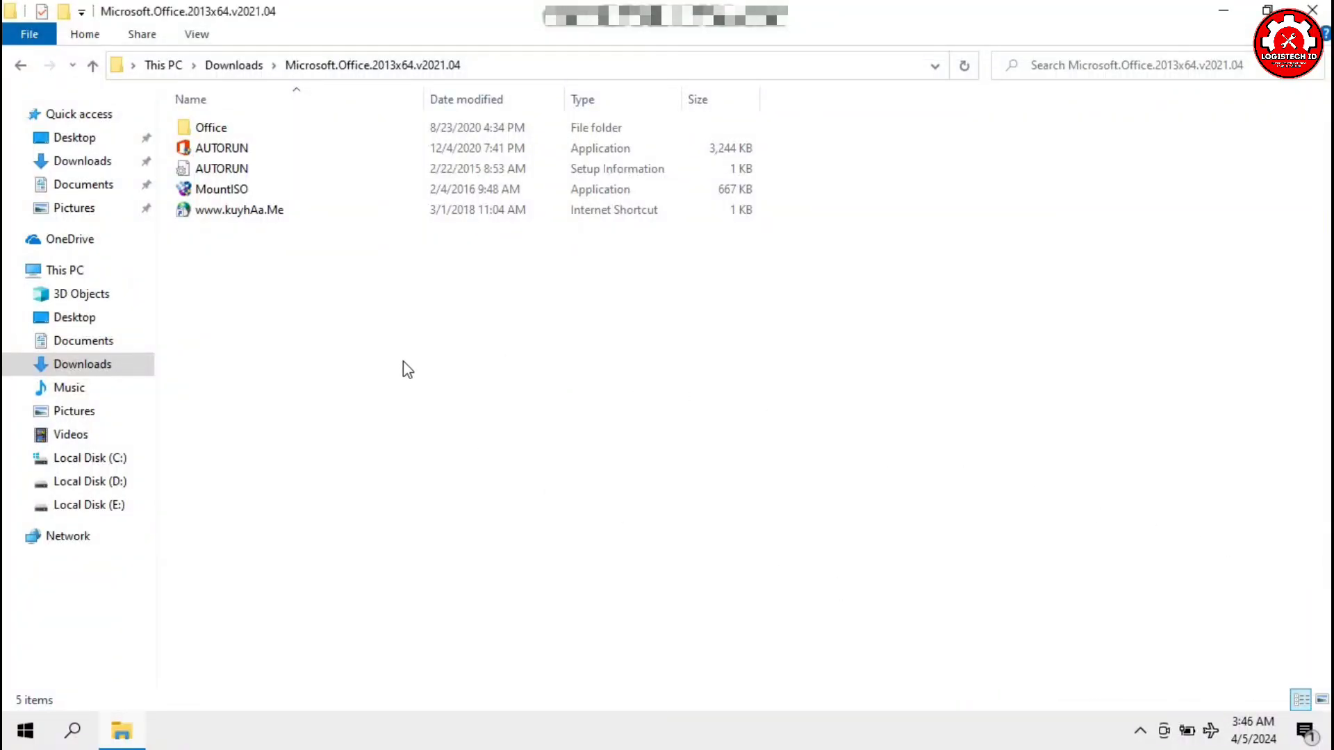
click(269, 146)
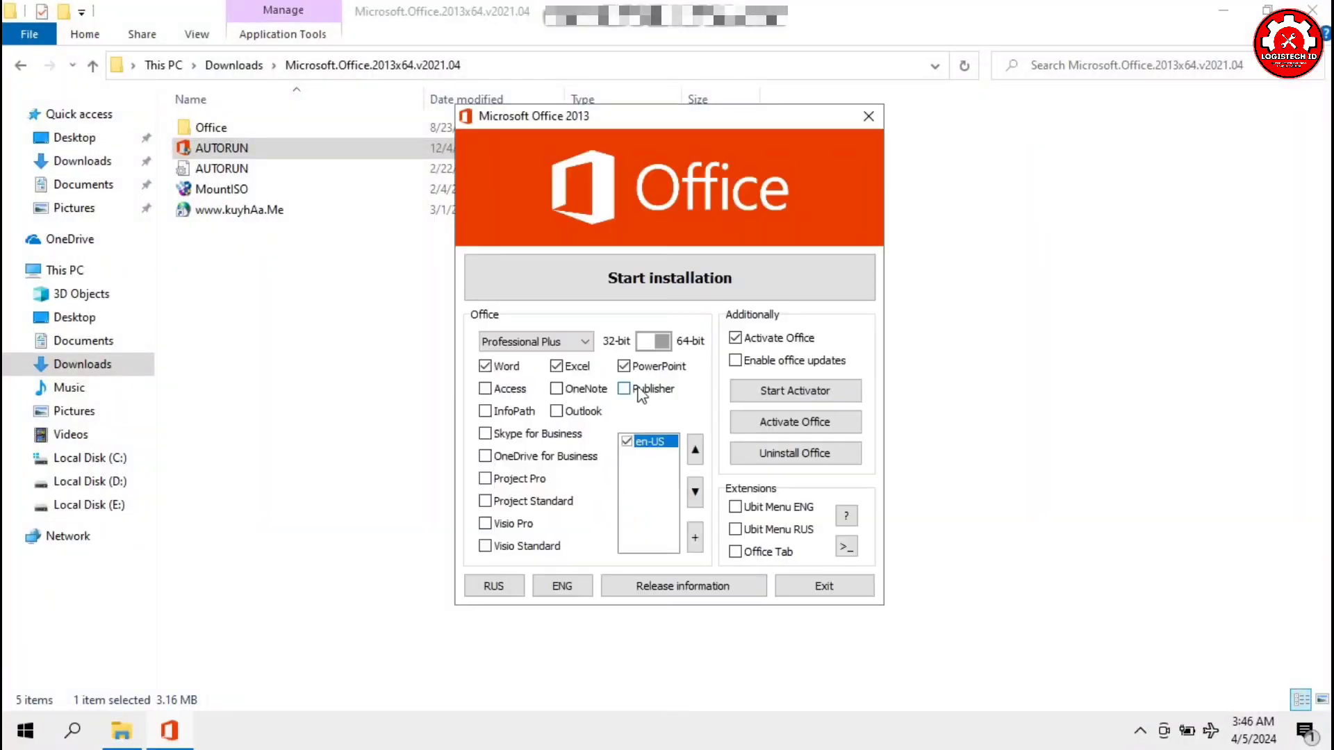
click(697, 286)
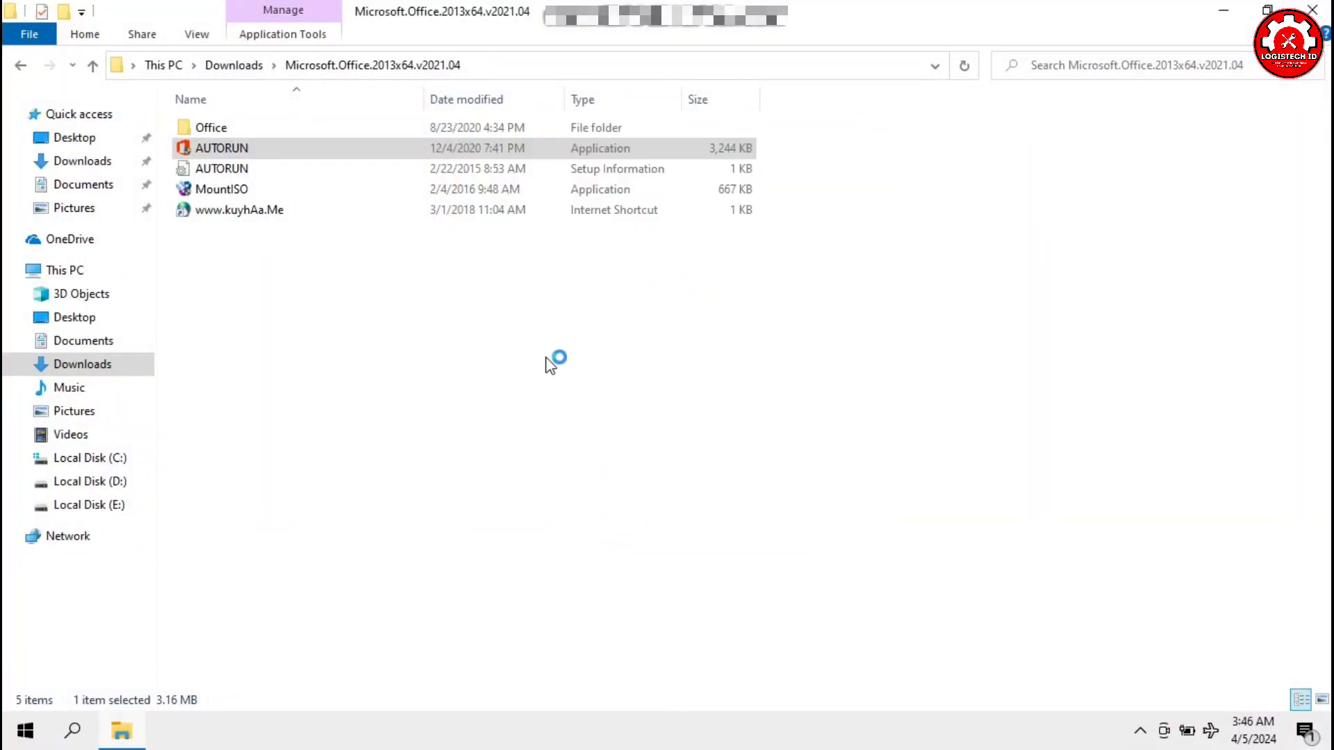